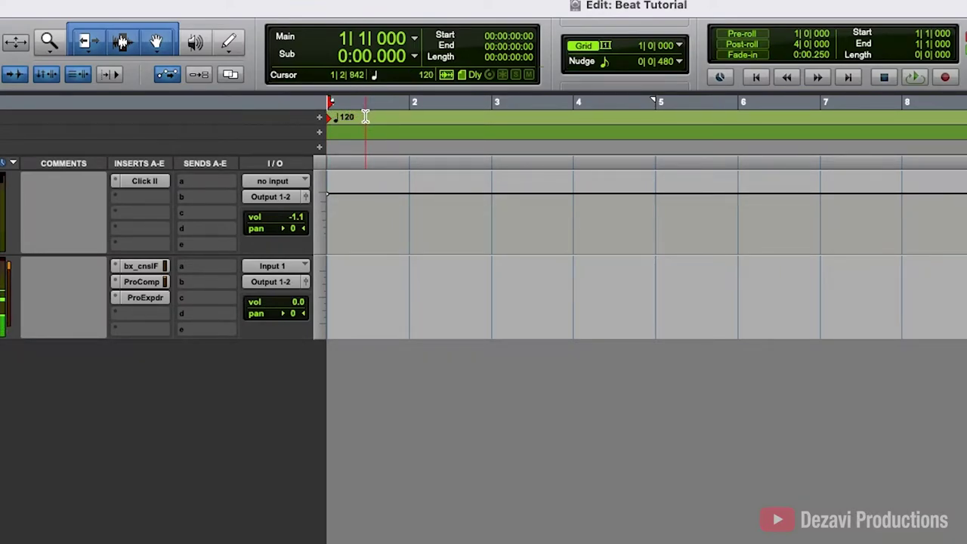
Step: Add a tempo change at bar 1 that sets the session to 130 BPM
{"action": "left_click", "coordinate": [319, 123]}
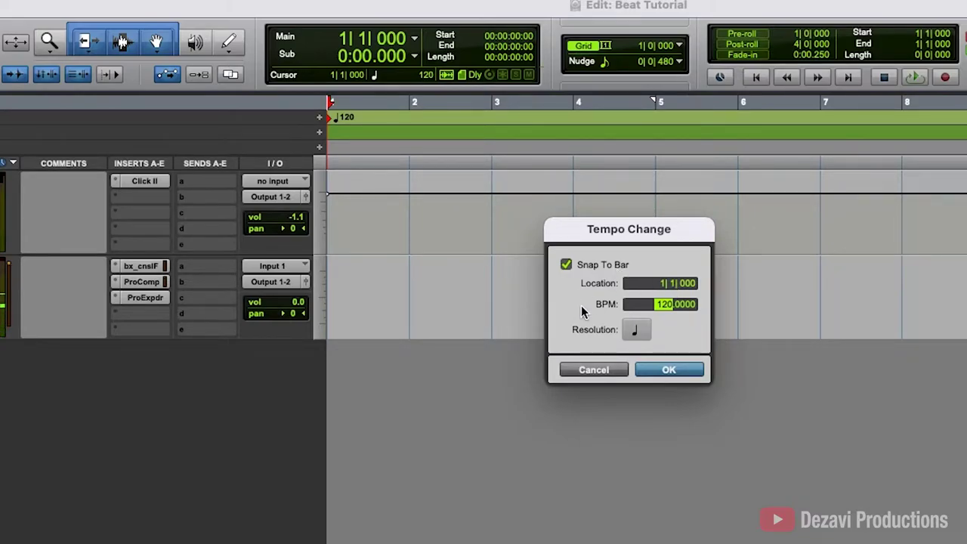
{"action": "type", "text": "130"}
{"action": "key", "text": "Return"}
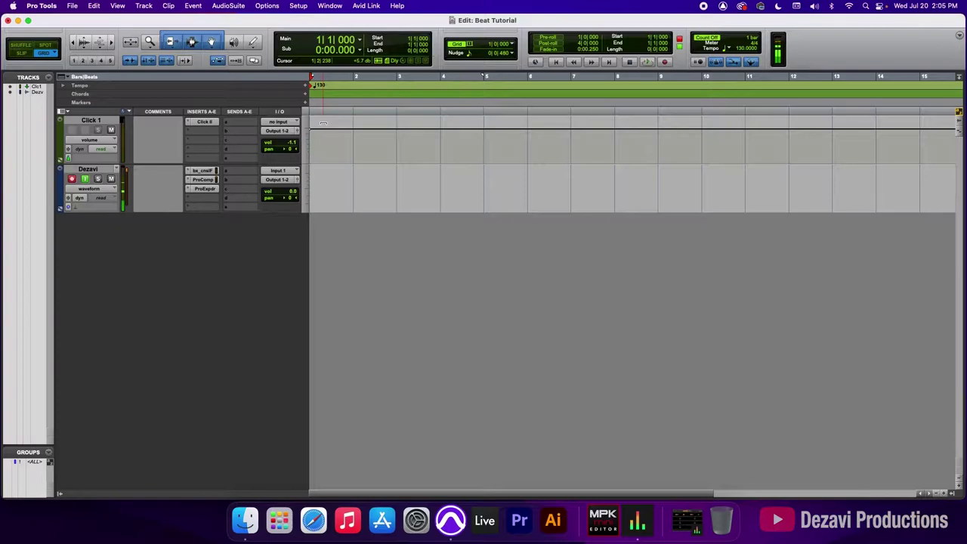
Step: Start a new track set with a mono instrument track named Piano Pad
{"action": "left_click", "coordinate": [144, 6]}
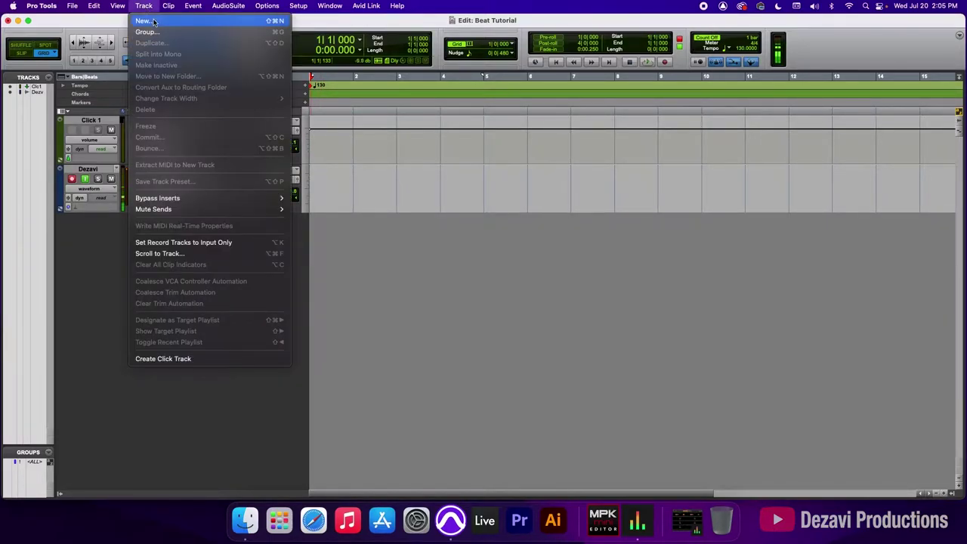
{"action": "left_click", "coordinate": [143, 21]}
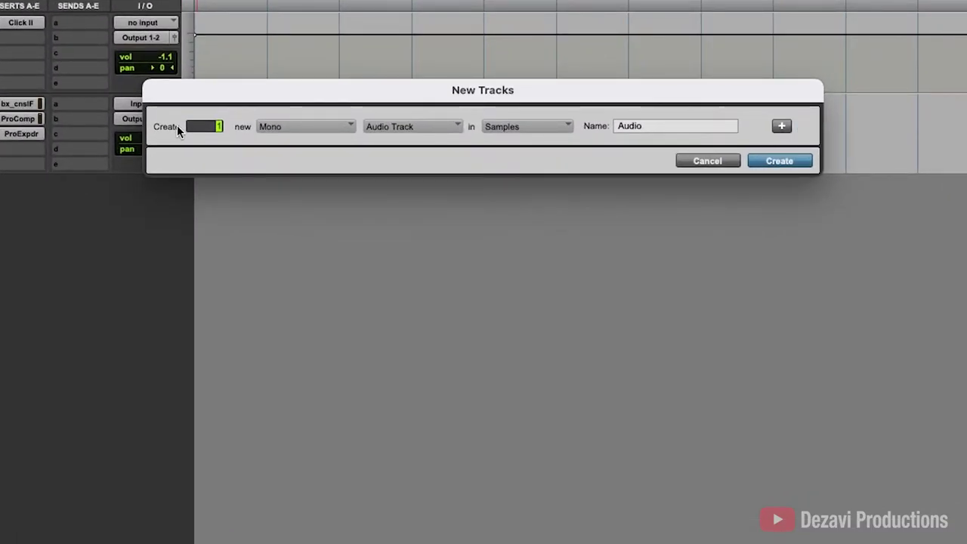
{"action": "left_click", "coordinate": [410, 124]}
{"action": "left_click", "coordinate": [434, 199]}
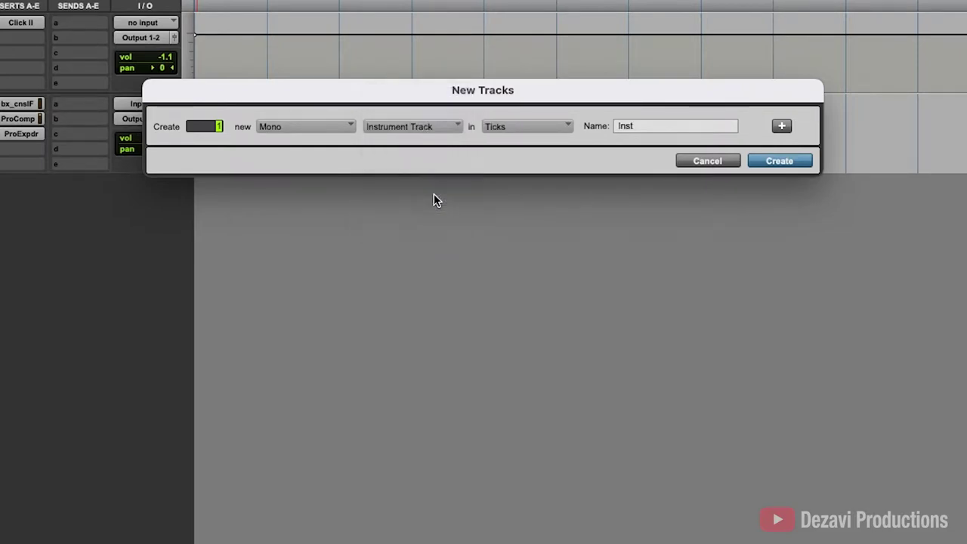
{"action": "left_click", "coordinate": [655, 126]}
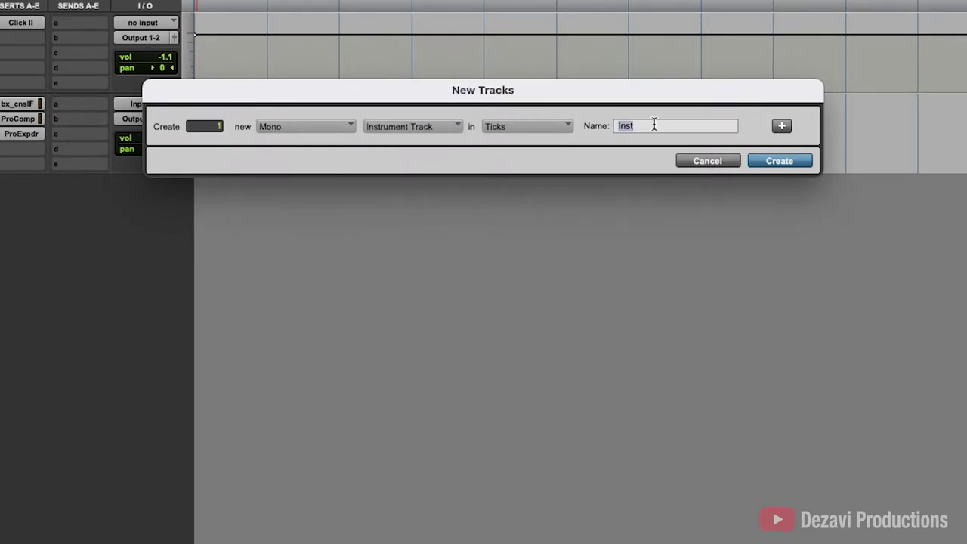
{"action": "type", "text": "P"}
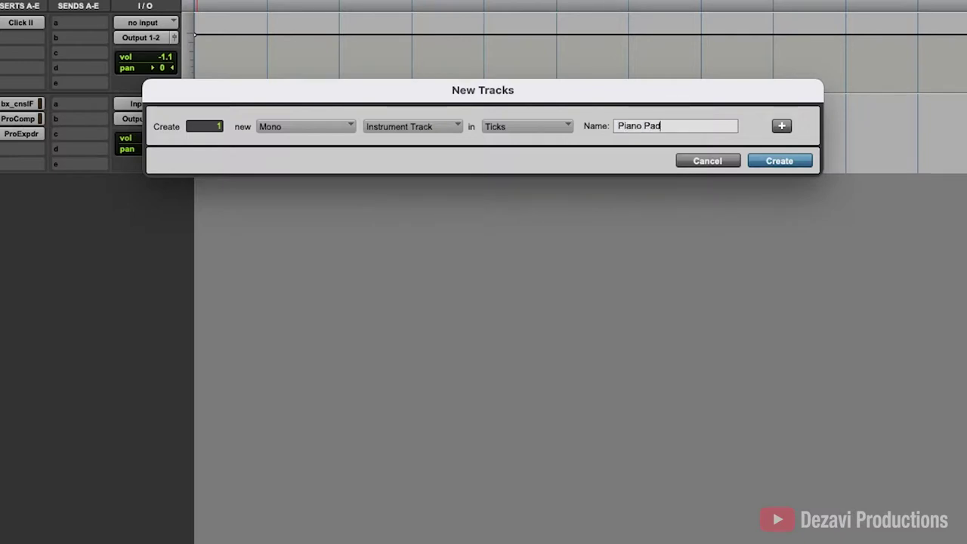
{"action": "type", "text": "iano Pad"}
Step: Add a second mono instrument track row named Drums
{"action": "left_click", "coordinate": [782, 125]}
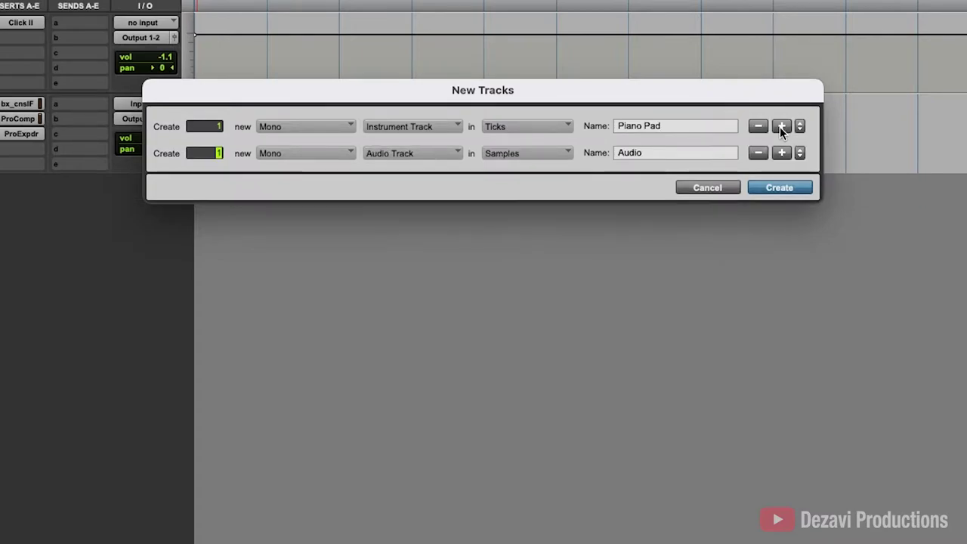
{"action": "left_click", "coordinate": [383, 157]}
{"action": "left_click", "coordinate": [394, 226]}
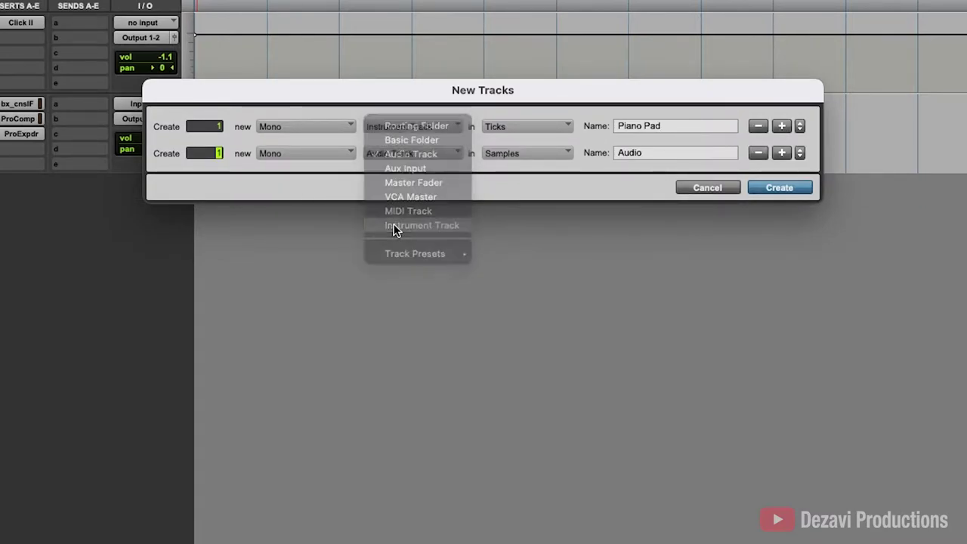
{"action": "type", "text": "C"}
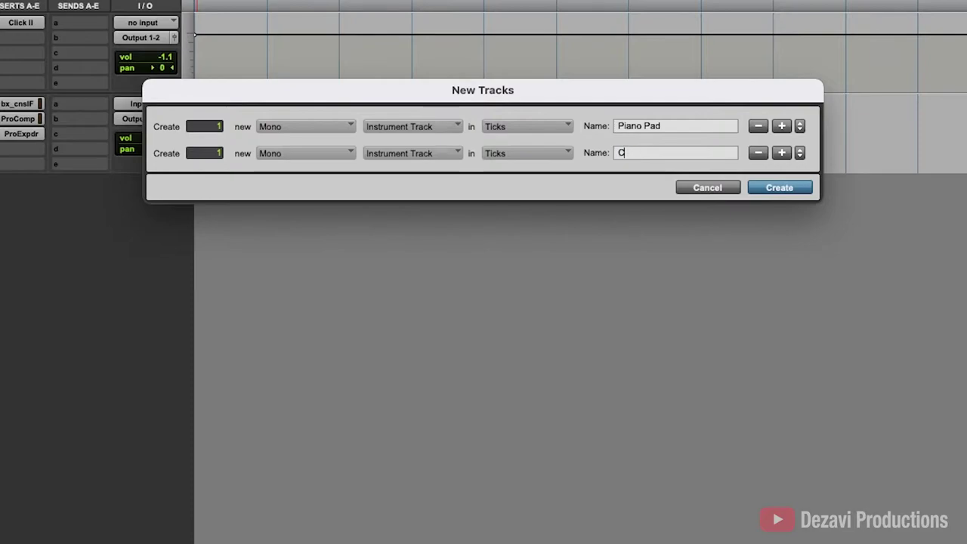
{"action": "key", "text": "BackSpace"}
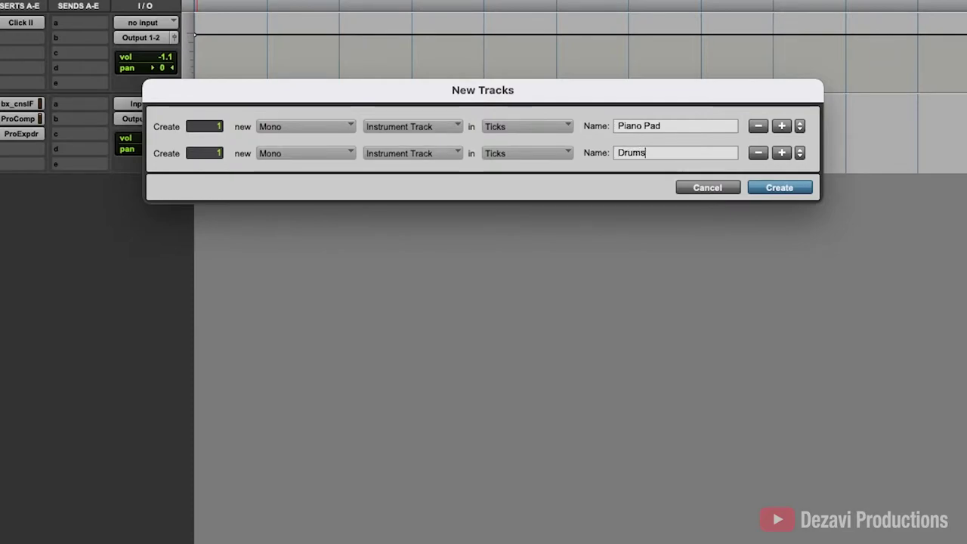
{"action": "type", "text": "Drums"}
Step: Add a third mono instrument track row named Choir
{"action": "left_click", "coordinate": [782, 153]}
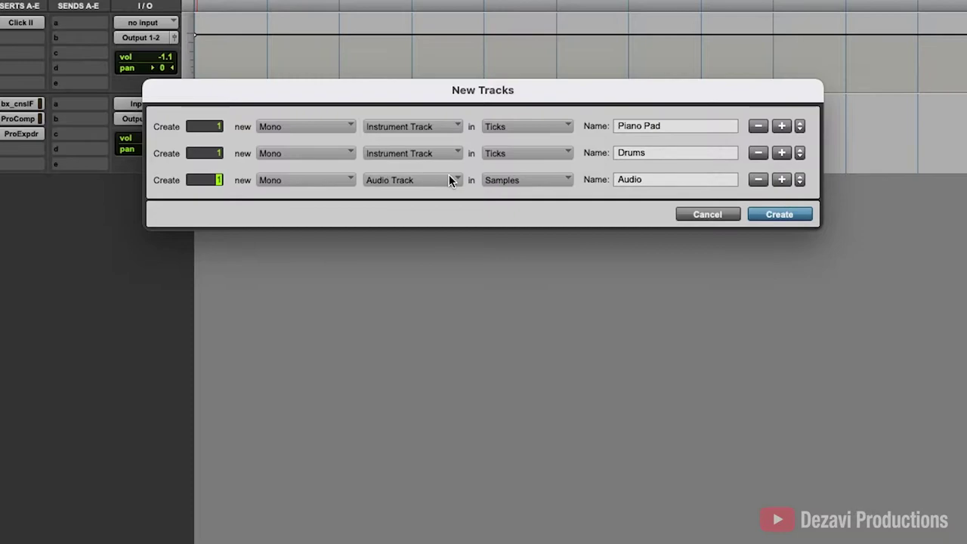
{"action": "left_click", "coordinate": [430, 180]}
{"action": "left_click", "coordinate": [423, 252]}
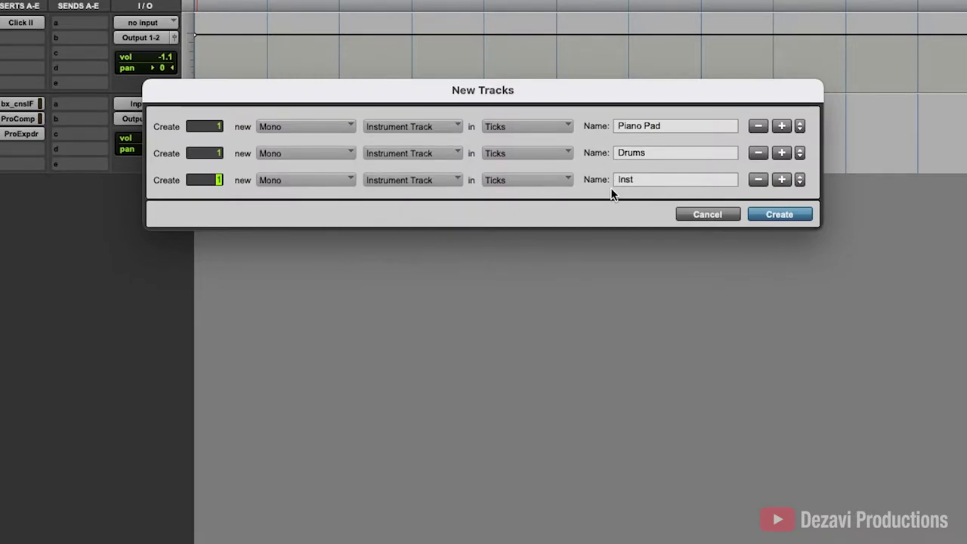
{"action": "left_click", "coordinate": [635, 179]}
{"action": "type", "text": "Choir"}
Step: Add a fourth mono instrument track named Bass and create all four tracks
{"action": "left_click", "coordinate": [782, 179]}
{"action": "left_click", "coordinate": [445, 210]}
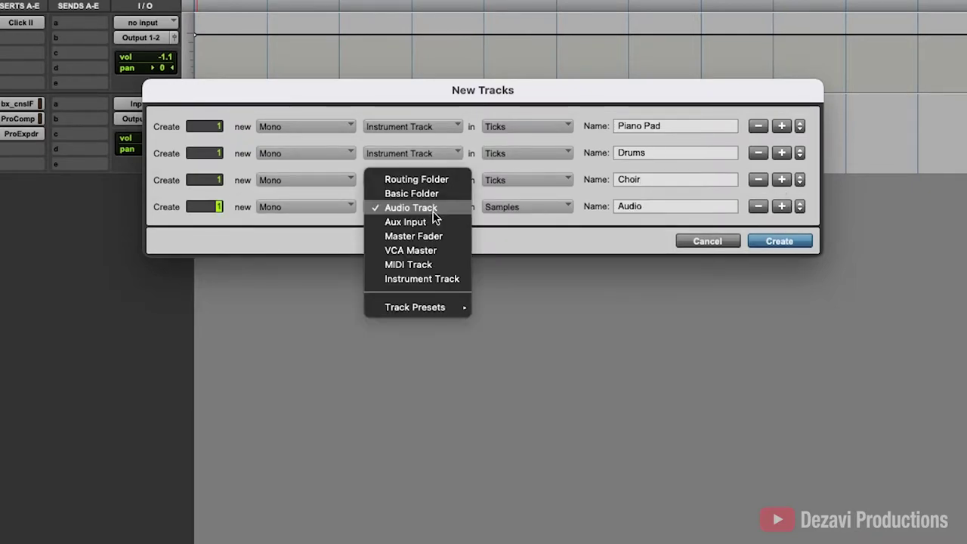
{"action": "left_click", "coordinate": [440, 279]}
{"action": "left_click", "coordinate": [638, 207]}
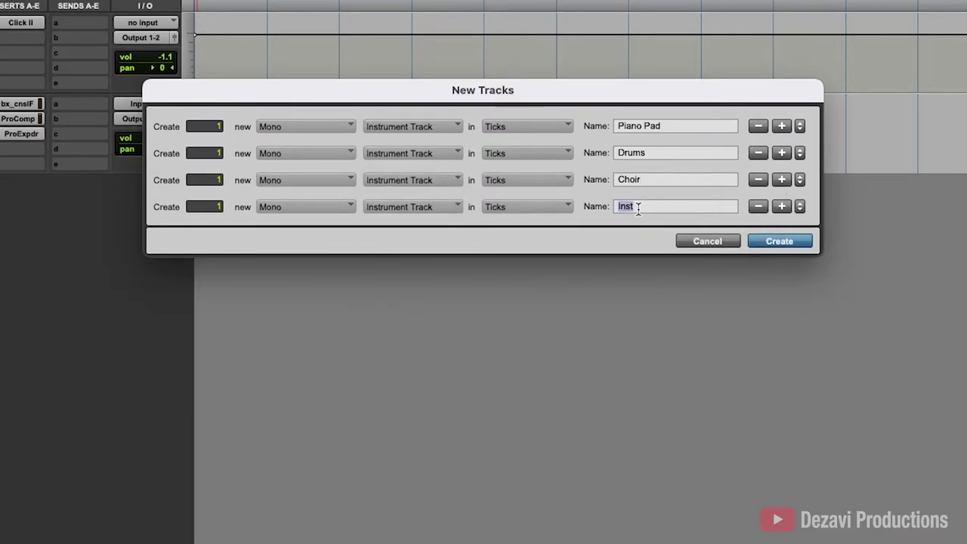
{"action": "type", "text": "Bass"}
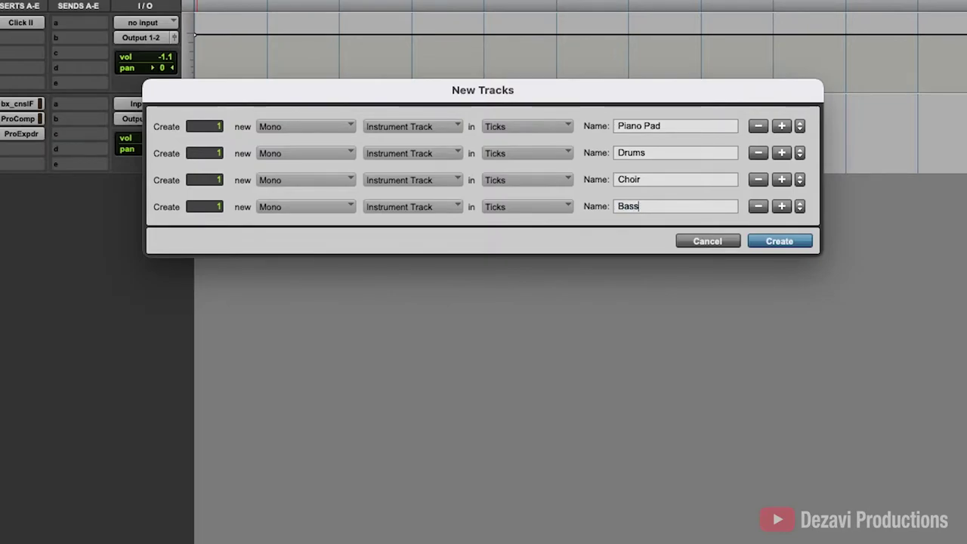
{"action": "key", "text": "Return"}
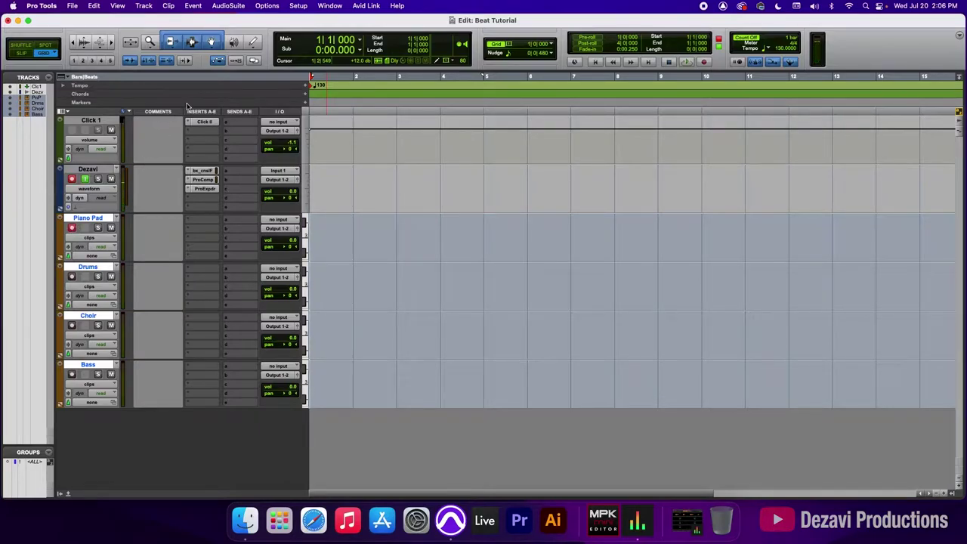
Step: Insert the Kontakt (mono/stereo) instrument plug-in on Piano Pad's first insert slot
{"action": "left_click", "coordinate": [206, 219]}
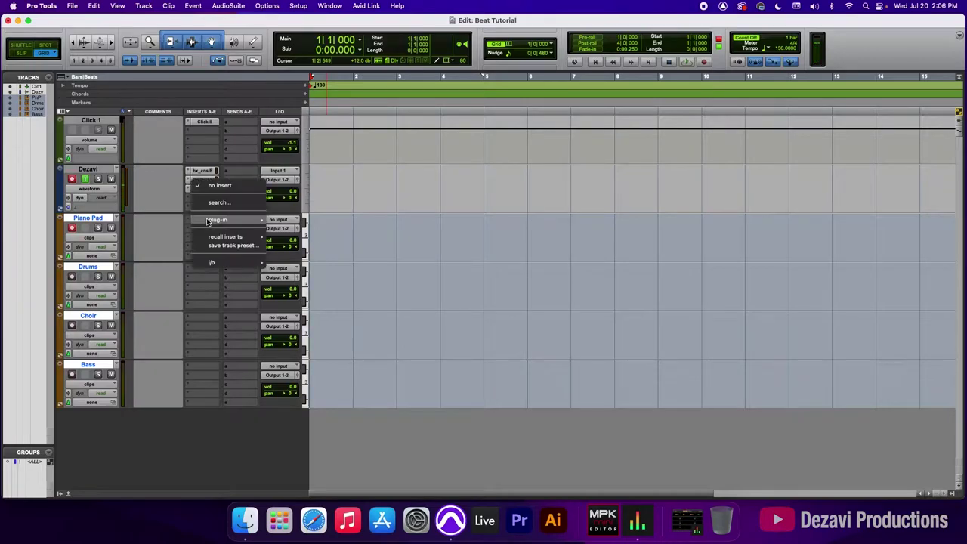
{"action": "mouse_move", "coordinate": [234, 220]}
{"action": "mouse_move", "coordinate": [267, 221]}
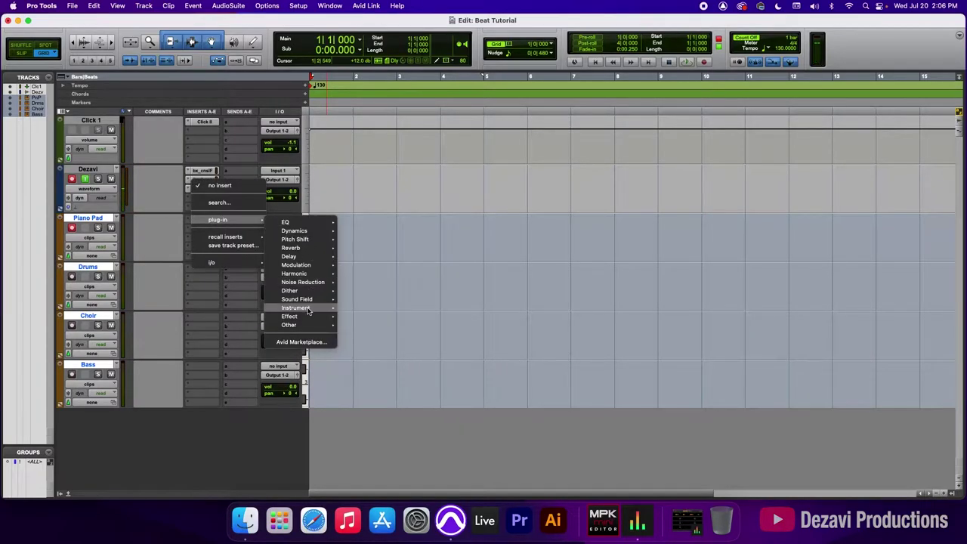
{"action": "mouse_move", "coordinate": [299, 308]}
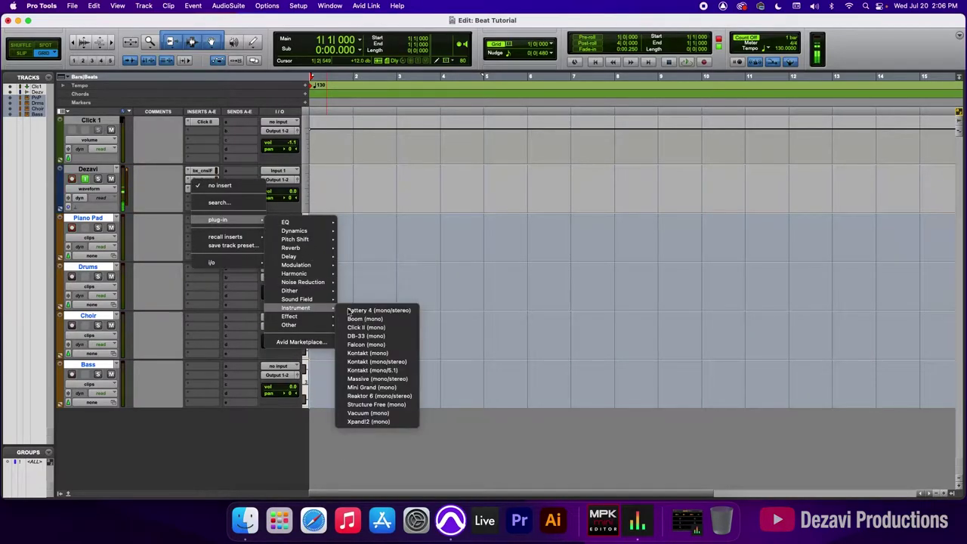
{"action": "left_click", "coordinate": [402, 362]}
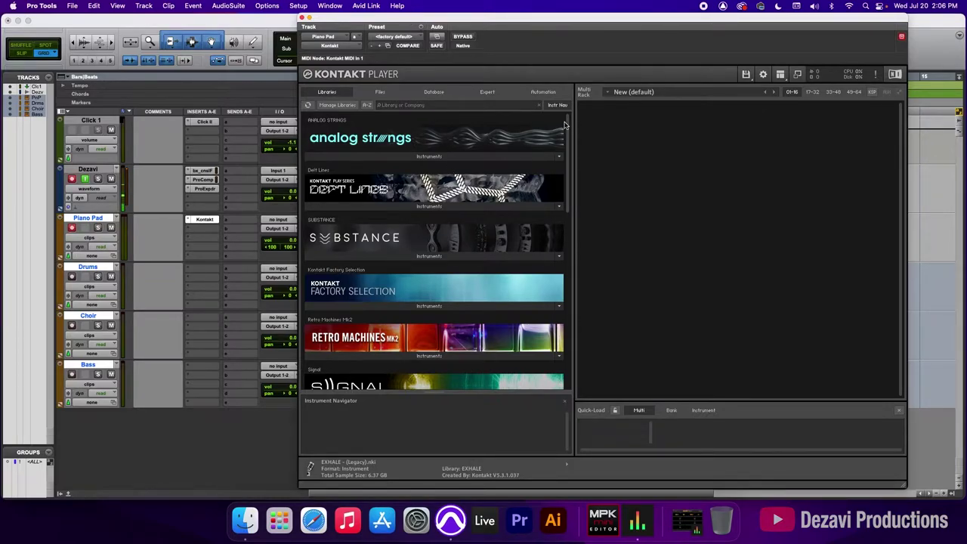
Step: Load the Deft Lines instrument from Kontakt's Libraries into the rack
{"action": "scroll", "coordinate": [570, 128], "scroll_direction": "down", "scroll_amount": 10}
{"action": "scroll", "coordinate": [571, 129], "scroll_direction": "up", "scroll_amount": 10}
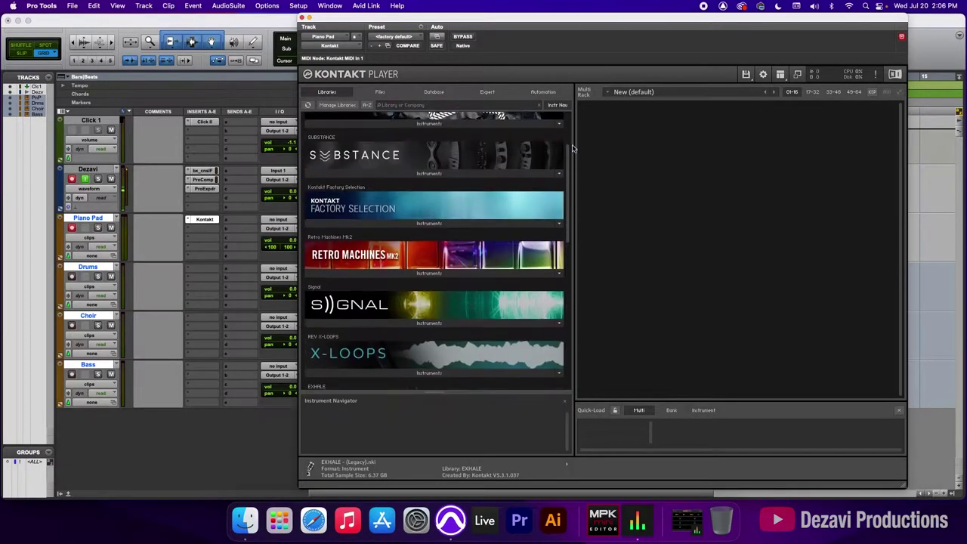
{"action": "scroll", "coordinate": [572, 130], "scroll_direction": "up", "scroll_amount": 1}
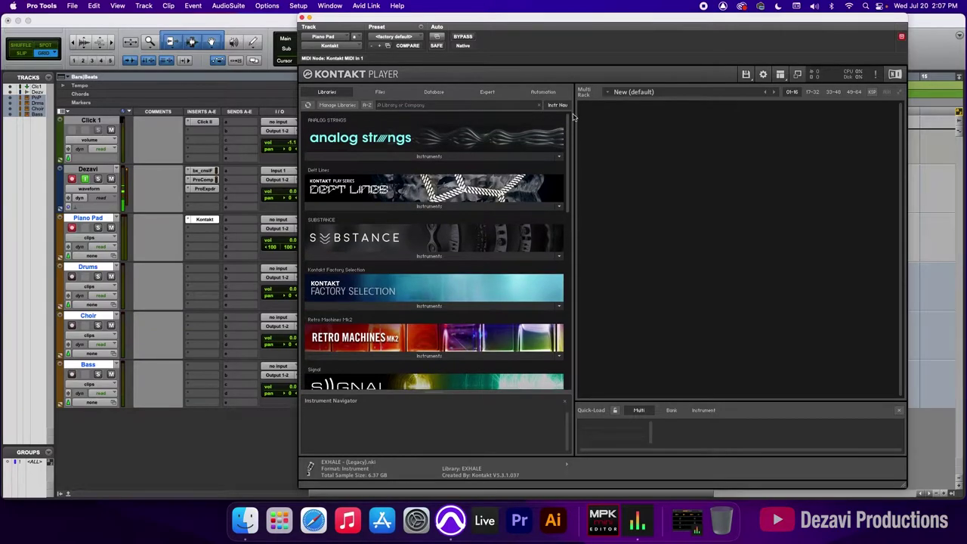
{"action": "left_click", "coordinate": [392, 206]}
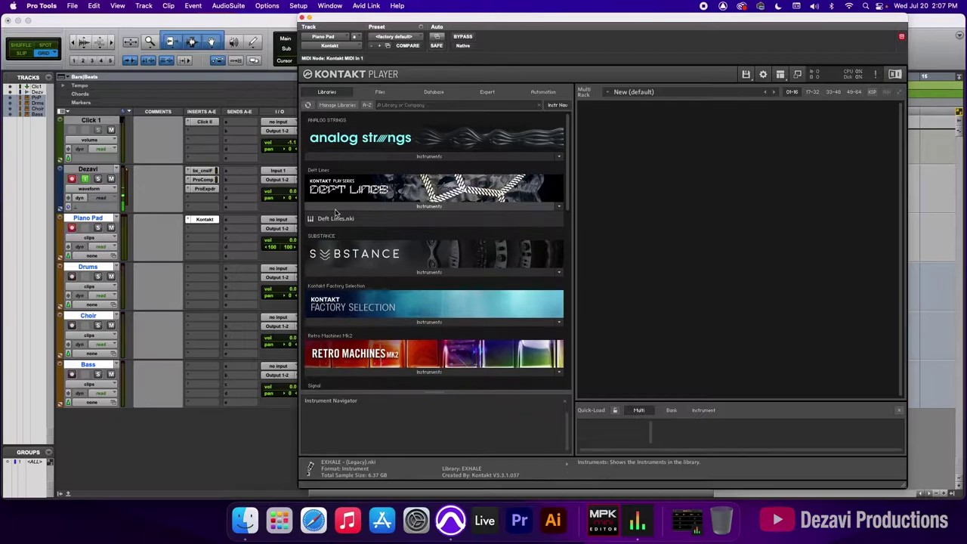
{"action": "left_click", "coordinate": [342, 221]}
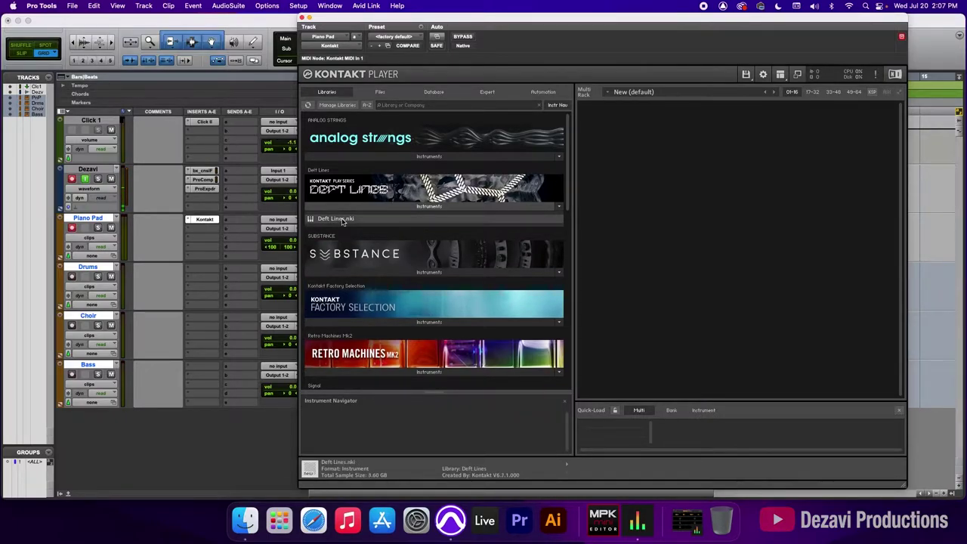
{"action": "double_click", "coordinate": [342, 219]}
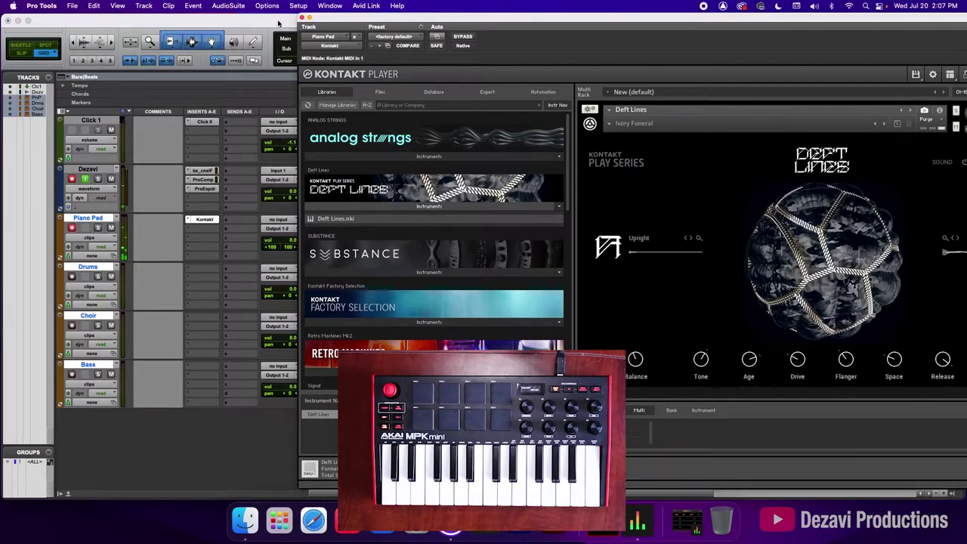
Step: Record the four-bar Piano Pad-08 MIDI clip, then delete the Dezavi_11 audio clip
{"action": "left_click", "coordinate": [302, 16]}
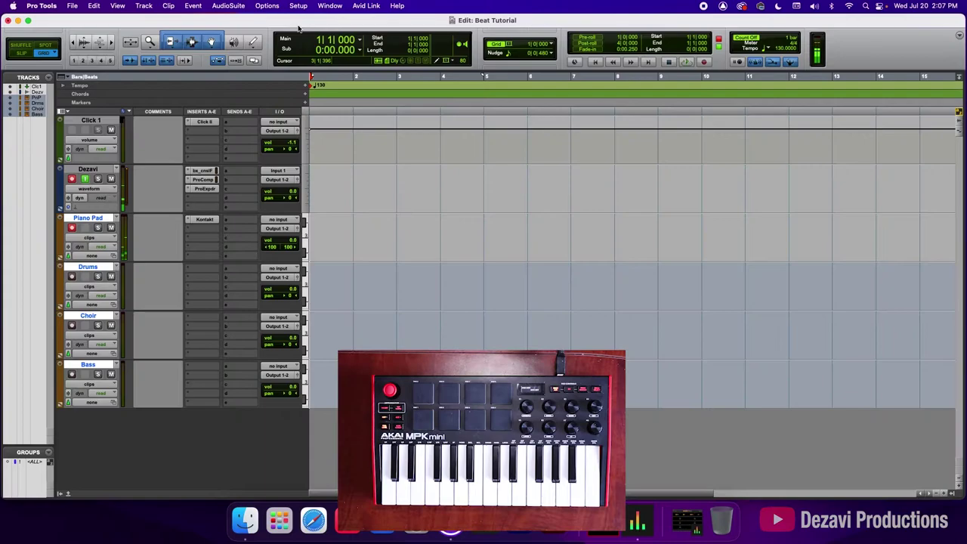
{"action": "left_click", "coordinate": [704, 62]}
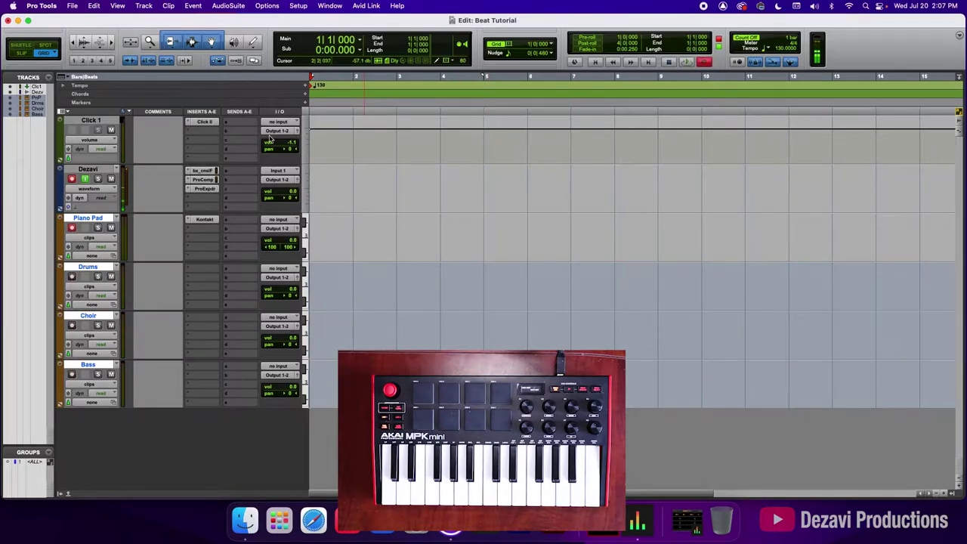
{"action": "key", "text": "space"}
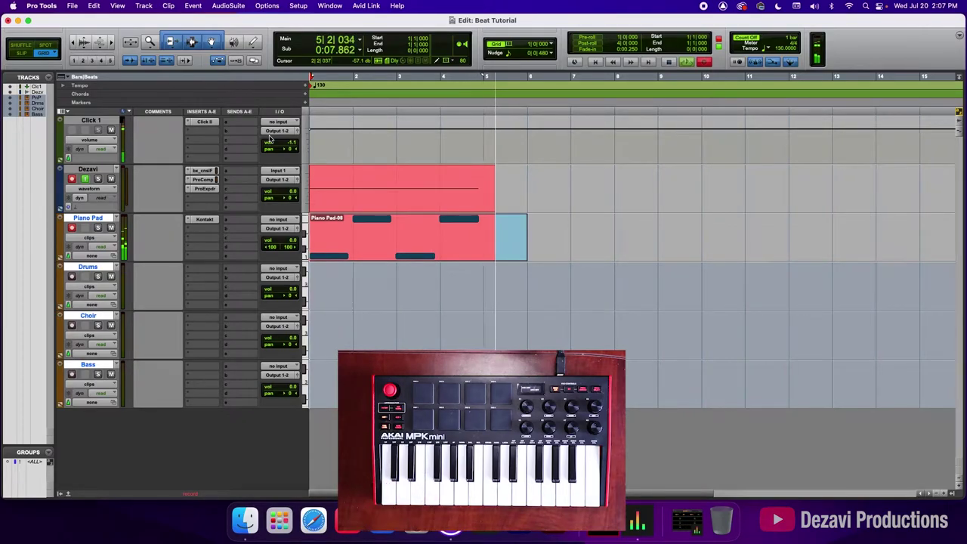
{"action": "key", "text": "space"}
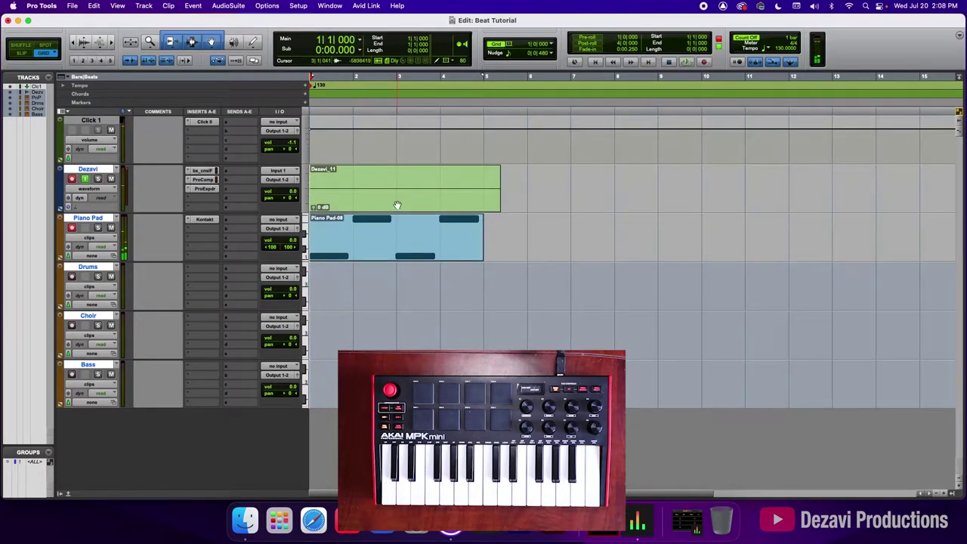
{"action": "left_click", "coordinate": [397, 204]}
{"action": "key", "text": "Delete"}
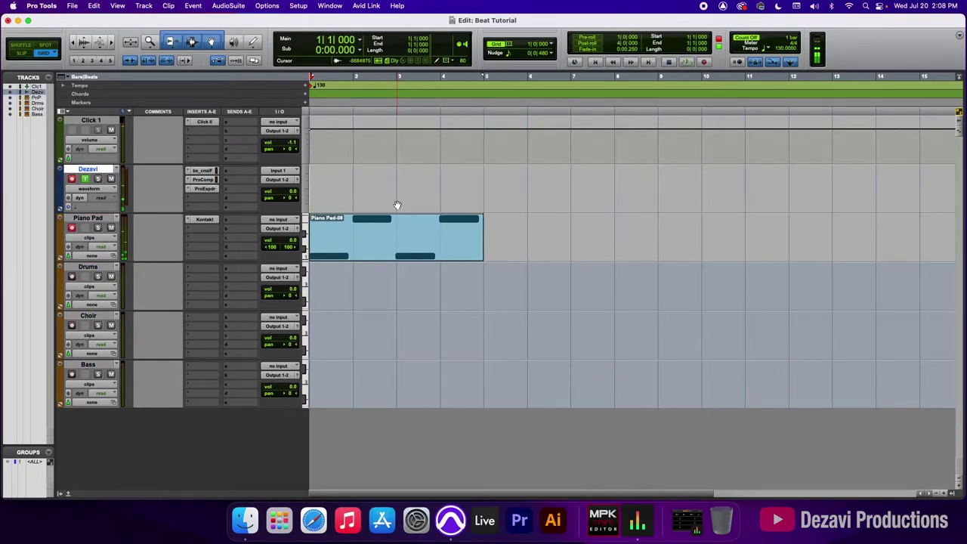
Step: In the MIDI Editor, stretch each of the four Piano Pad notes to a full bar
{"action": "double_click", "coordinate": [371, 247]}
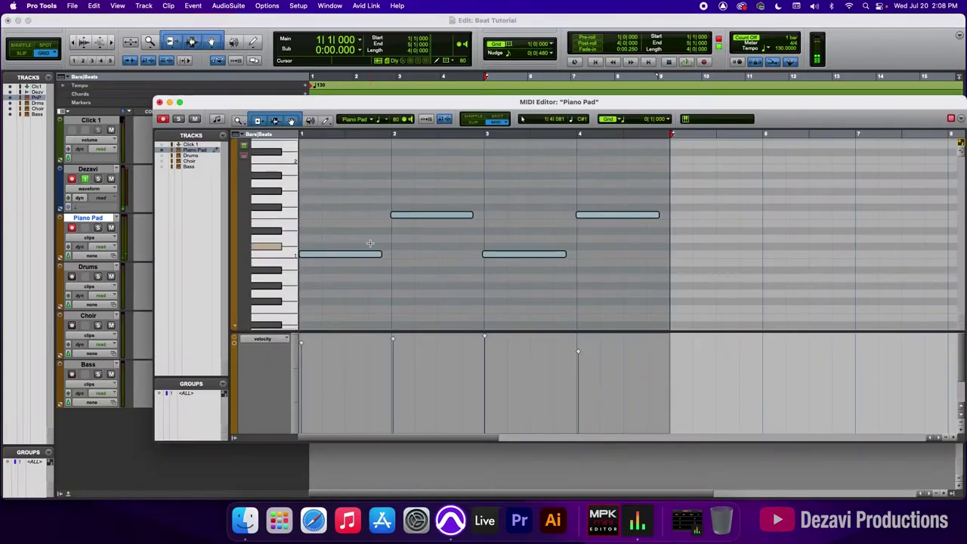
{"action": "left_click", "coordinate": [403, 174]}
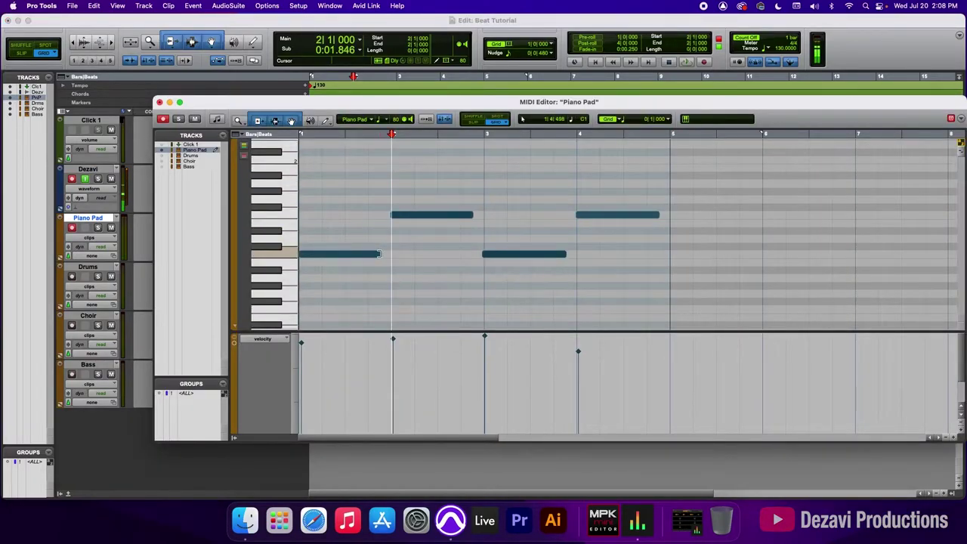
{"action": "left_click_drag", "start_coordinate": [378, 254], "coordinate": [392, 254]}
{"action": "left_click", "coordinate": [455, 216]}
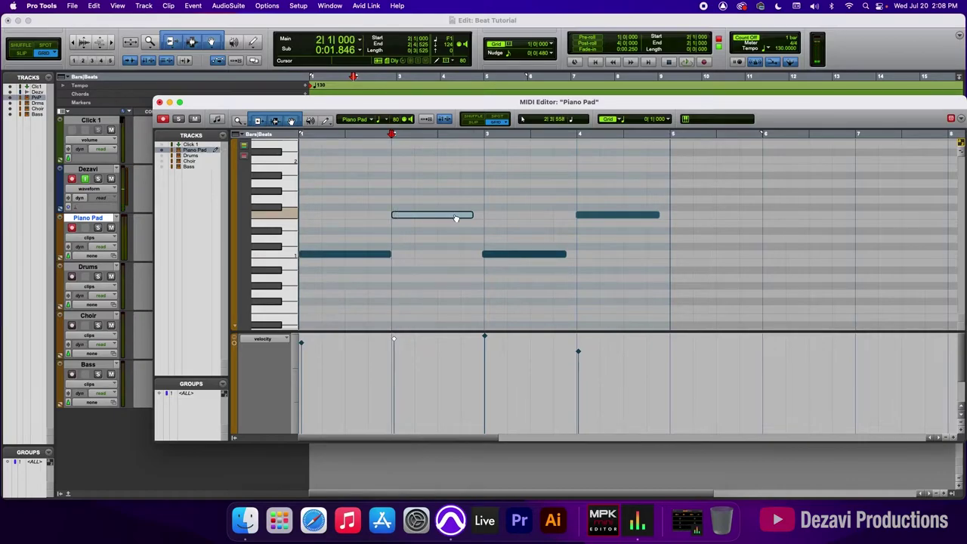
{"action": "left_click", "coordinate": [488, 253]}
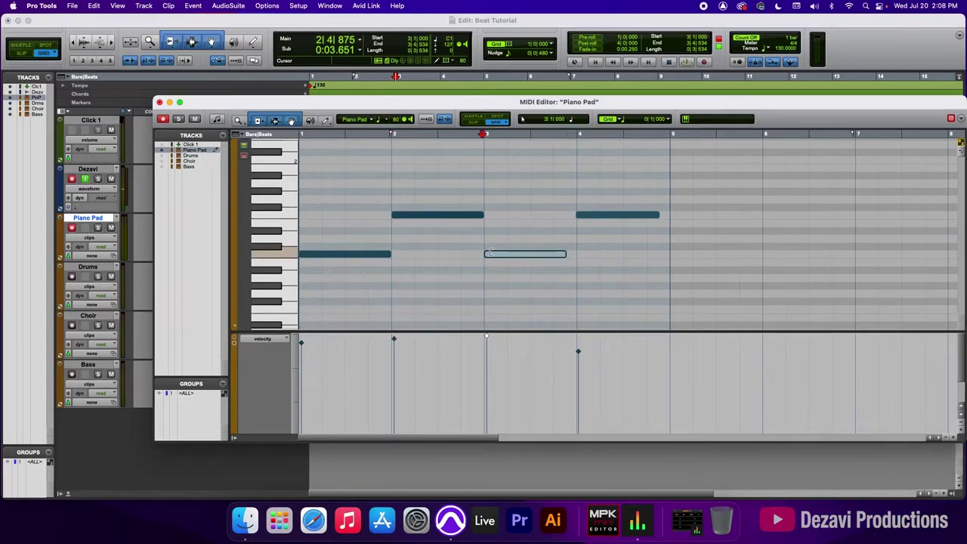
{"action": "left_click_drag", "start_coordinate": [566, 254], "coordinate": [584, 255]}
{"action": "left_click", "coordinate": [647, 215]}
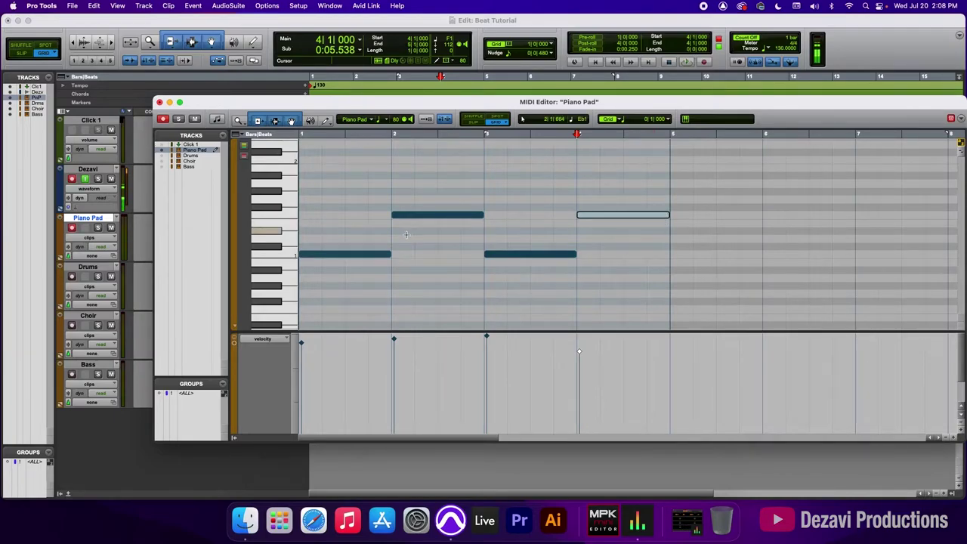
{"action": "left_click", "coordinate": [303, 254]}
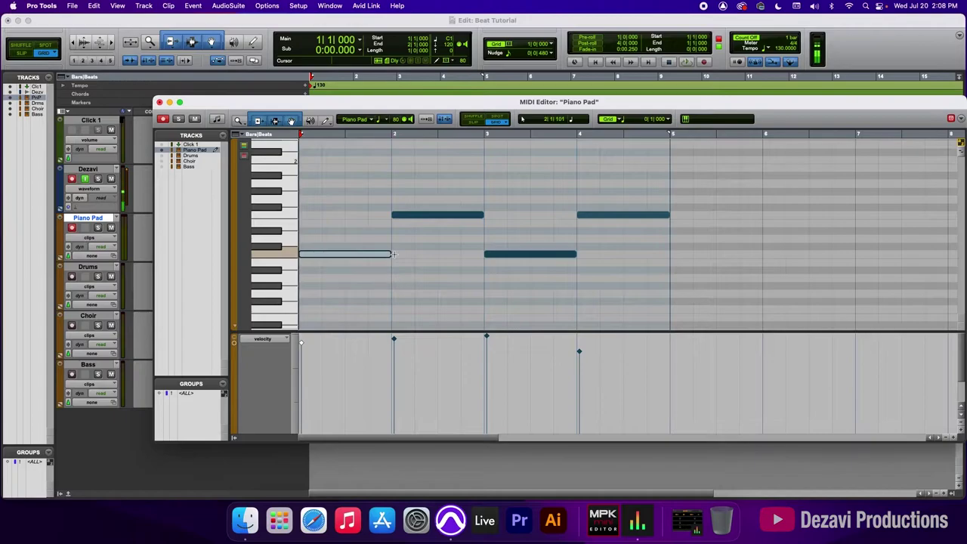
Step: Select the Piano Pad-08 clip as the playback range and switch playback to Loop
{"action": "left_click", "coordinate": [111, 130]}
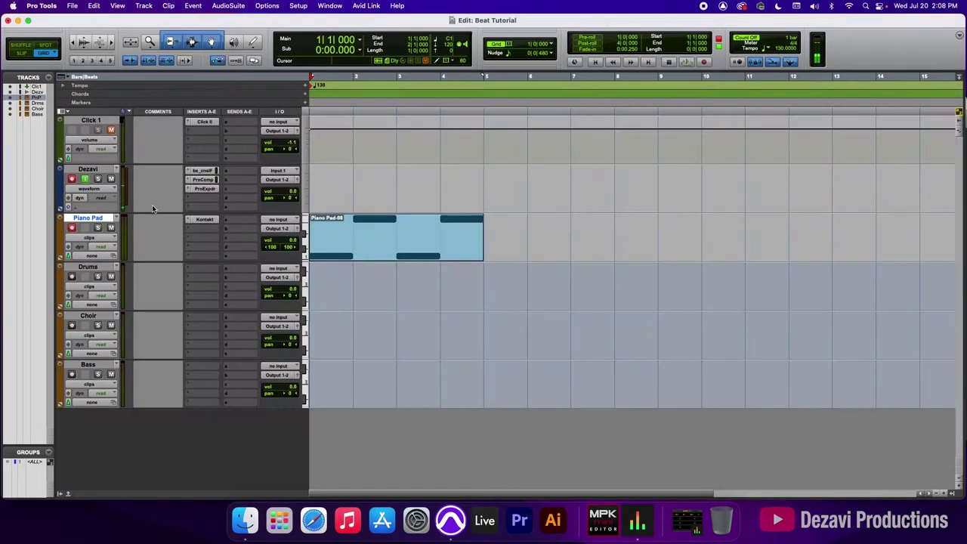
{"action": "key", "text": "space"}
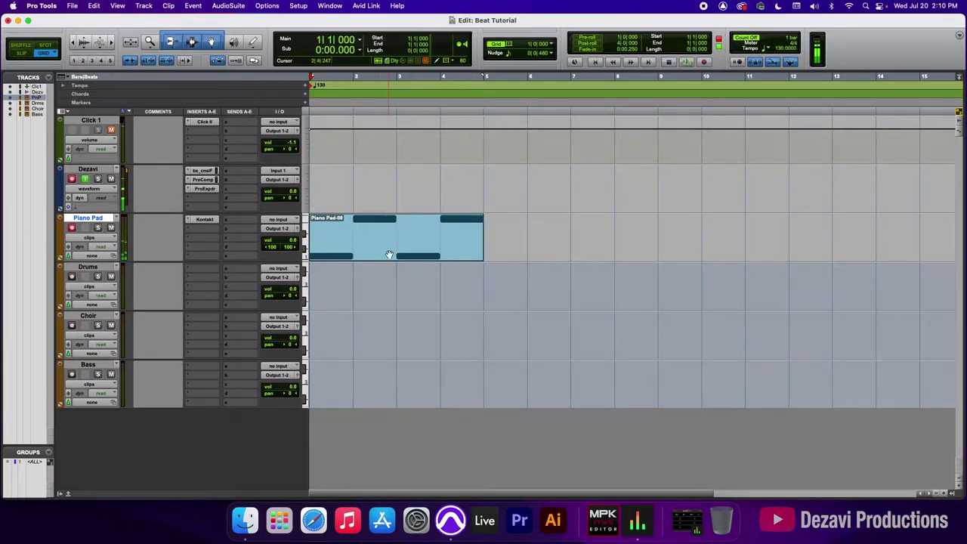
{"action": "left_click", "coordinate": [394, 246]}
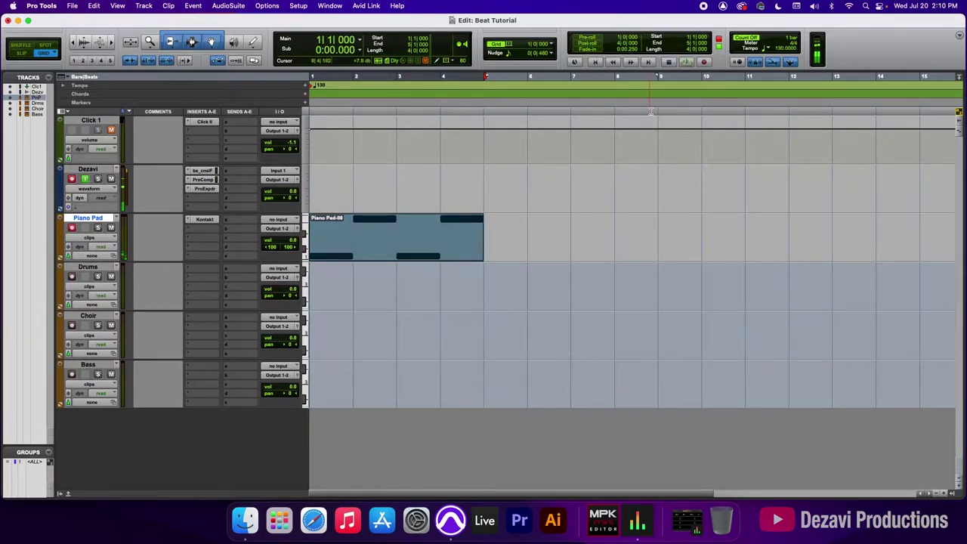
{"action": "right_click", "coordinate": [687, 65]}
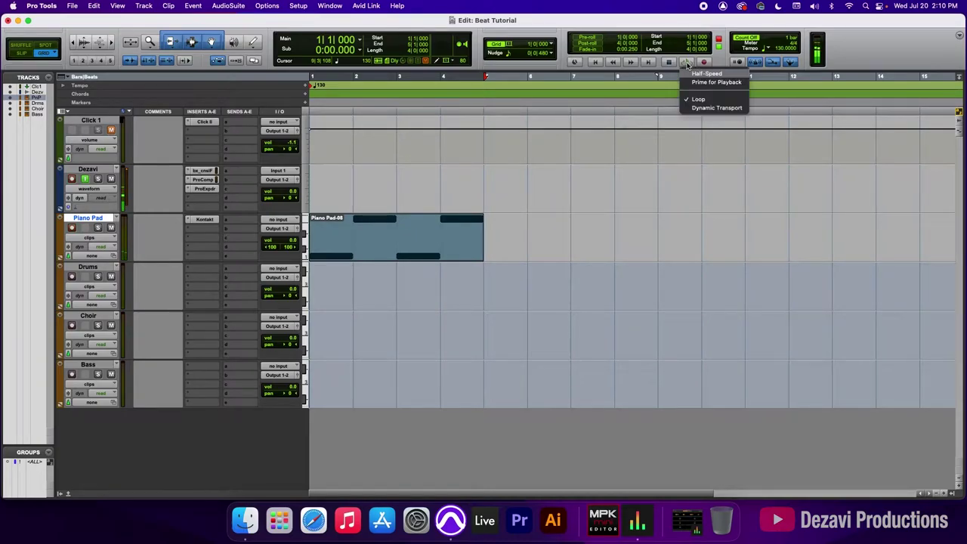
{"action": "left_click", "coordinate": [564, 193]}
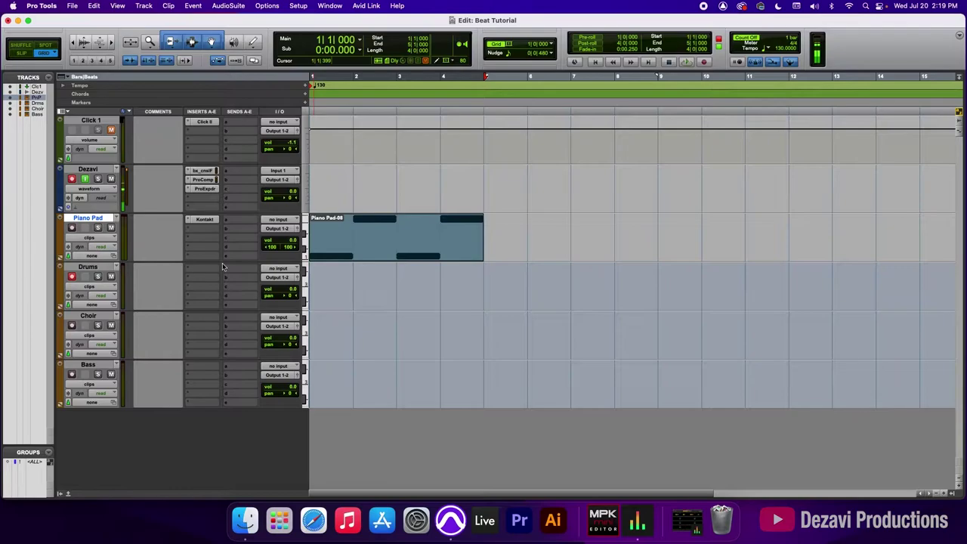
Step: Insert the Battery 4 instrument plug-in on the Drums track
{"action": "left_click", "coordinate": [208, 271]}
{"action": "mouse_move", "coordinate": [240, 271]}
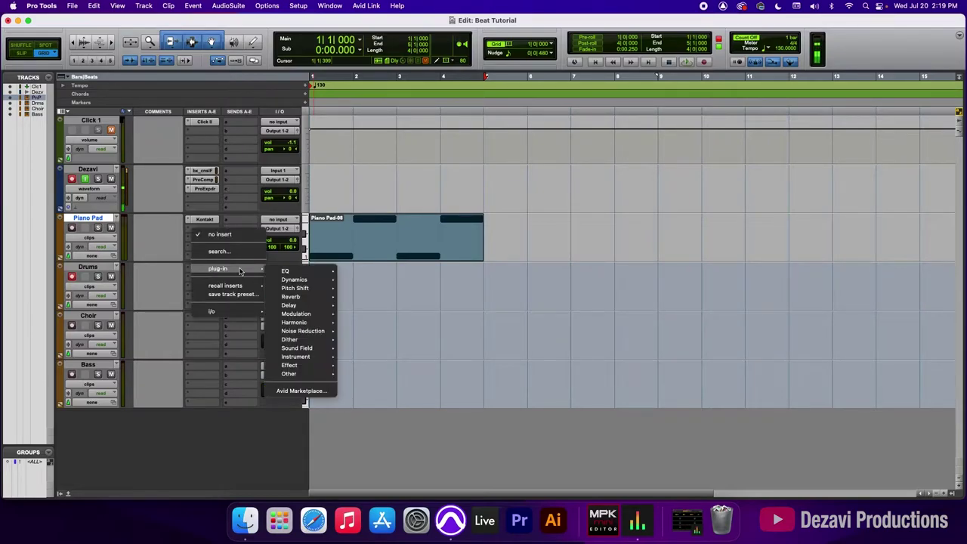
{"action": "mouse_move", "coordinate": [292, 358]}
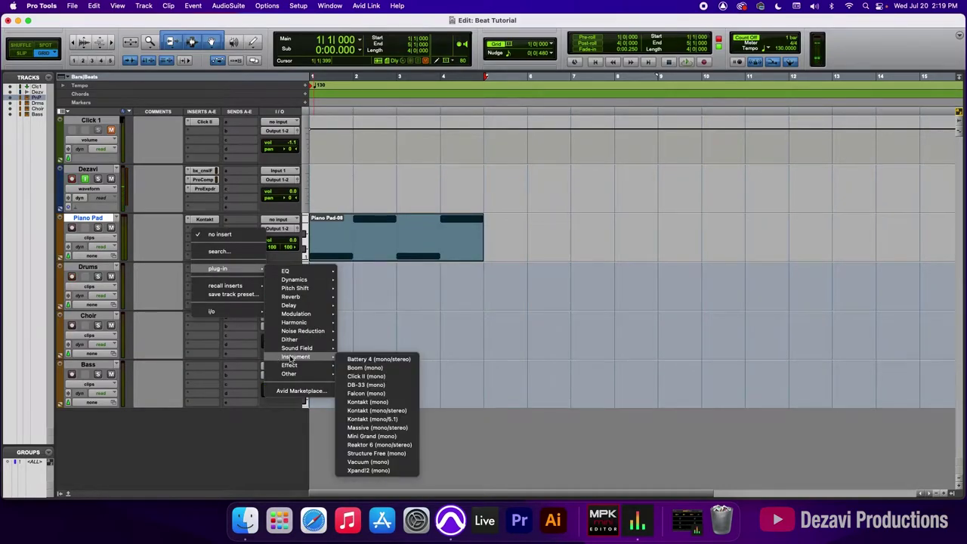
{"action": "left_click", "coordinate": [379, 359]}
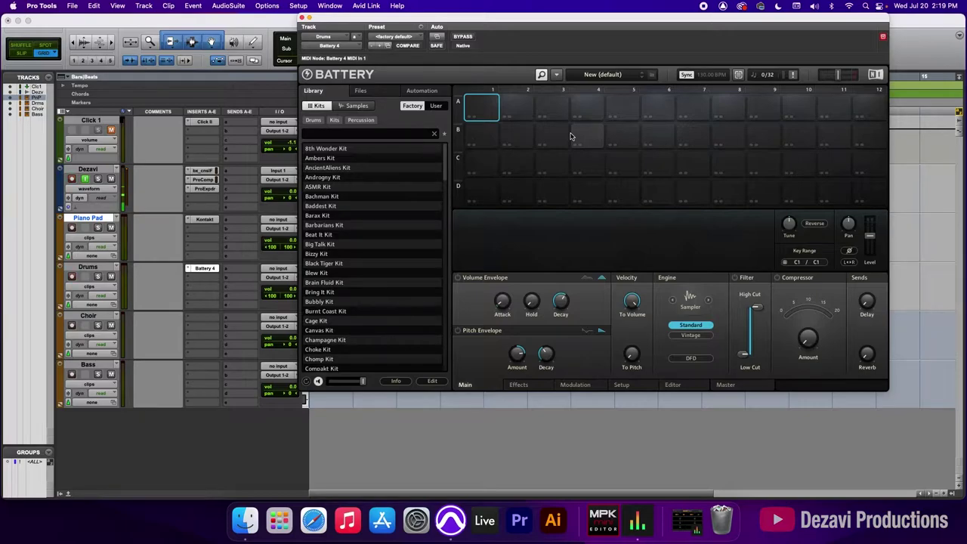
Step: Load the recent Custom K.nbkt kit in Battery
{"action": "left_click", "coordinate": [556, 75]}
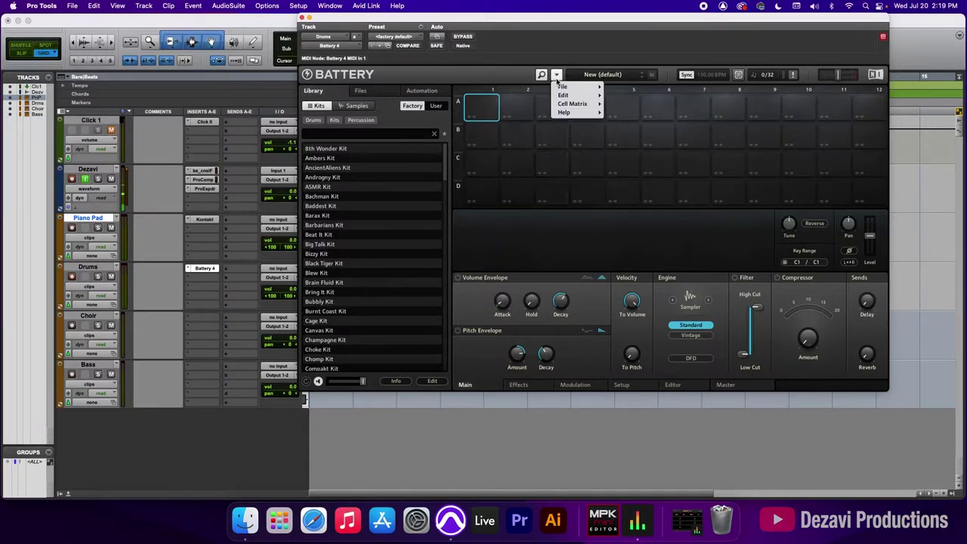
{"action": "mouse_move", "coordinate": [572, 98]}
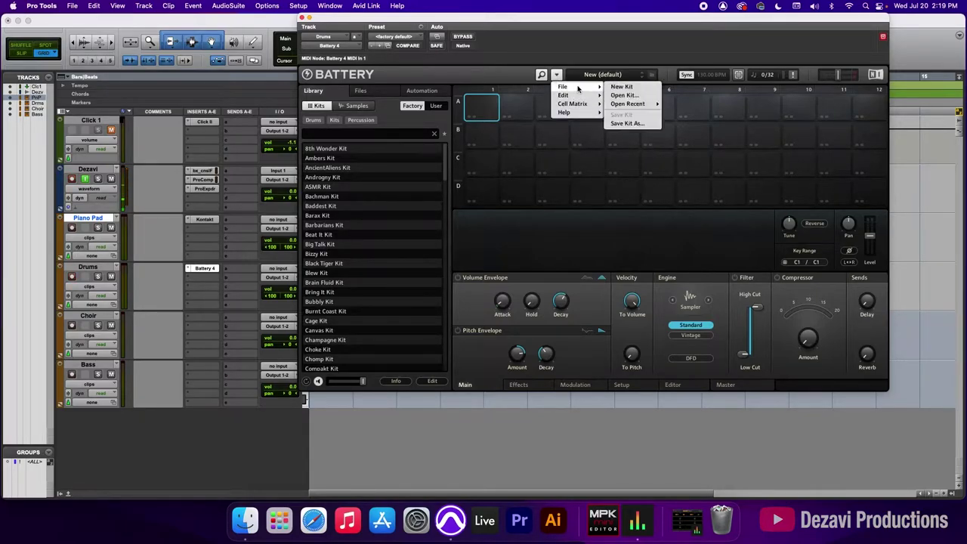
{"action": "mouse_move", "coordinate": [631, 106]}
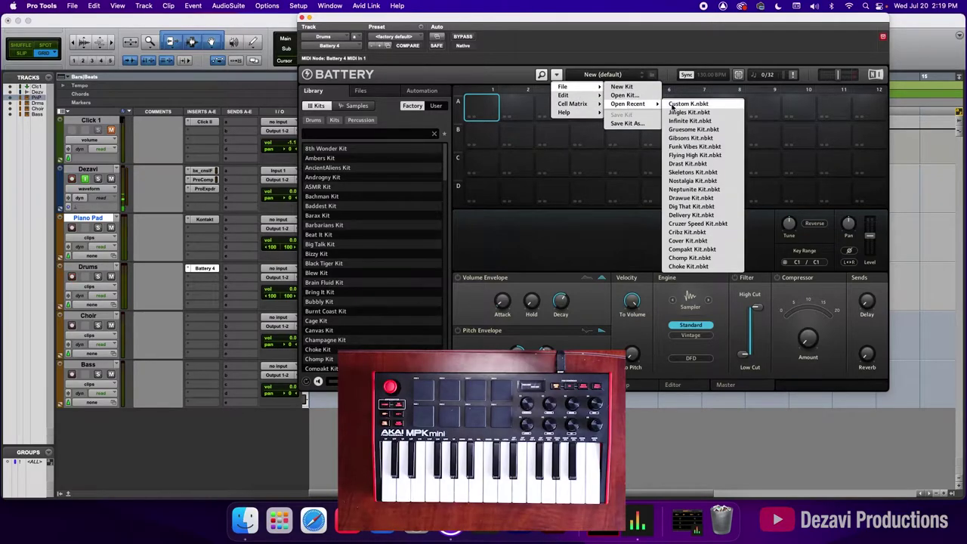
{"action": "left_click", "coordinate": [680, 103]}
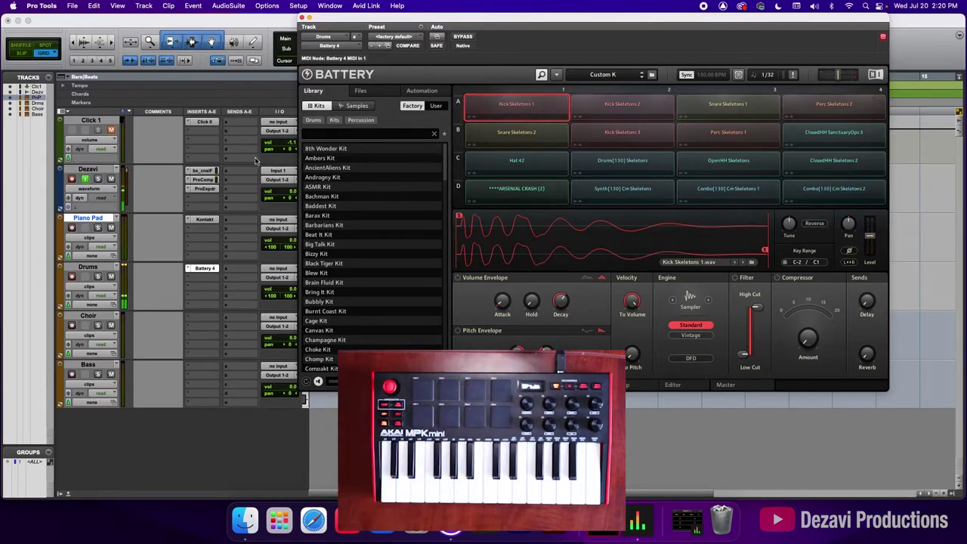
Step: Adjust the MIDI record mode and record a four-bar Drums-03 clip on the Drums track
{"action": "key", "text": "super+w"}
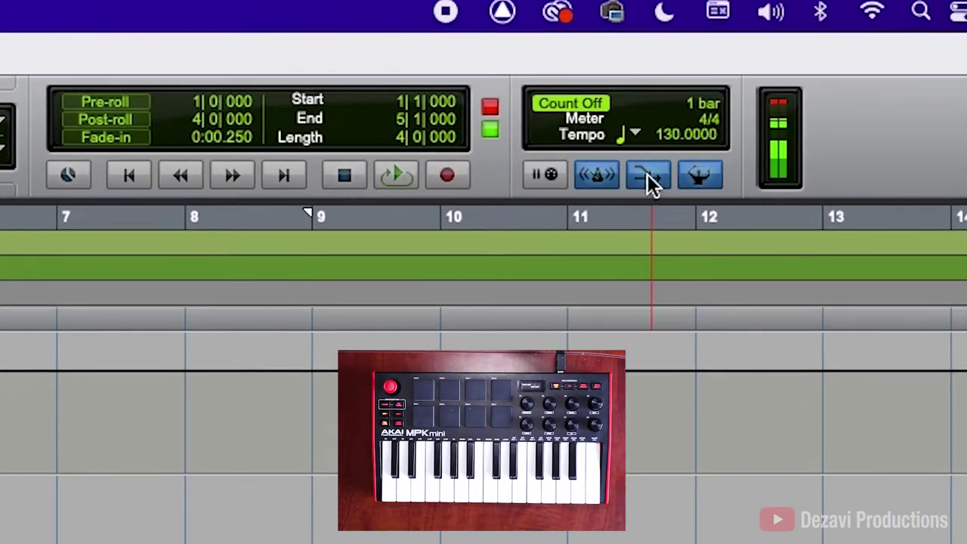
{"action": "left_click", "coordinate": [620, 207]}
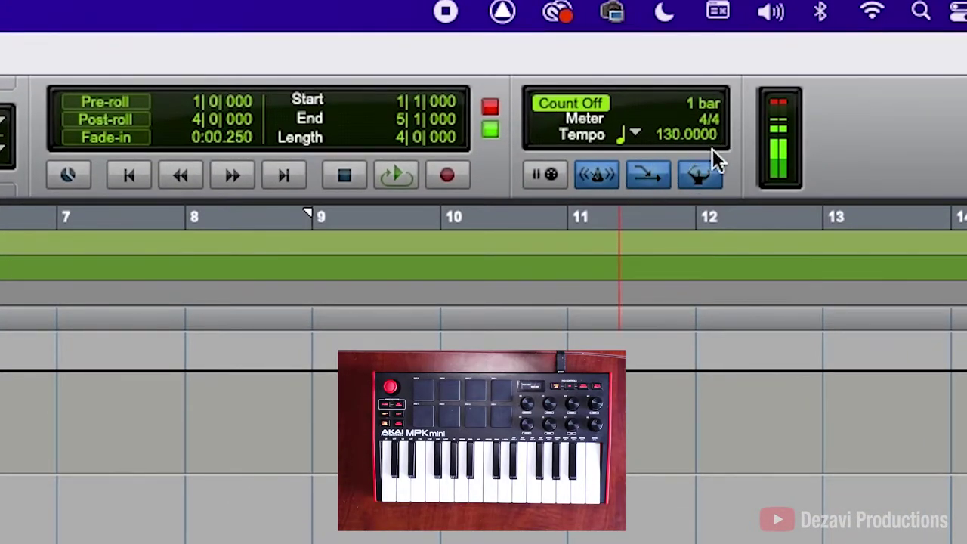
{"action": "left_click", "coordinate": [707, 202]}
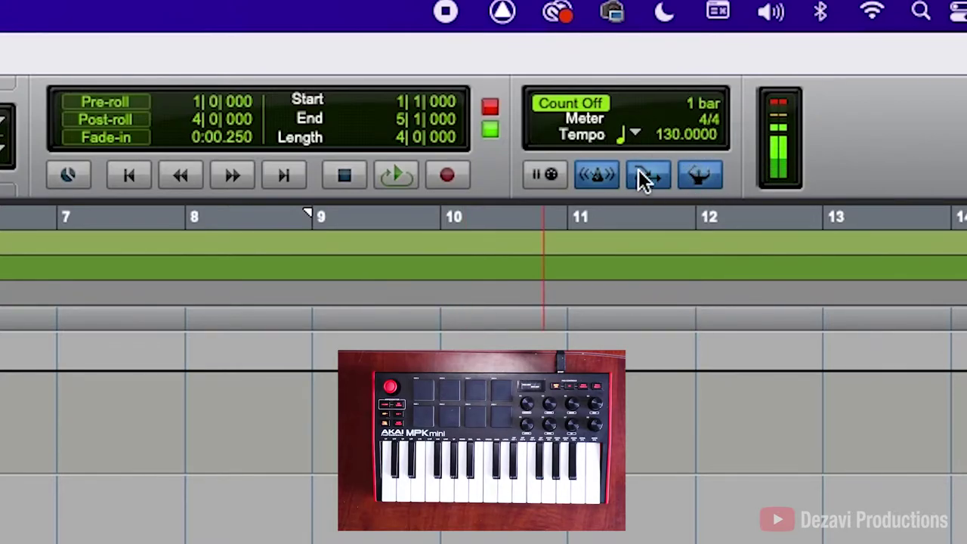
{"action": "left_click", "coordinate": [659, 172]}
{"action": "left_click", "coordinate": [445, 175]}
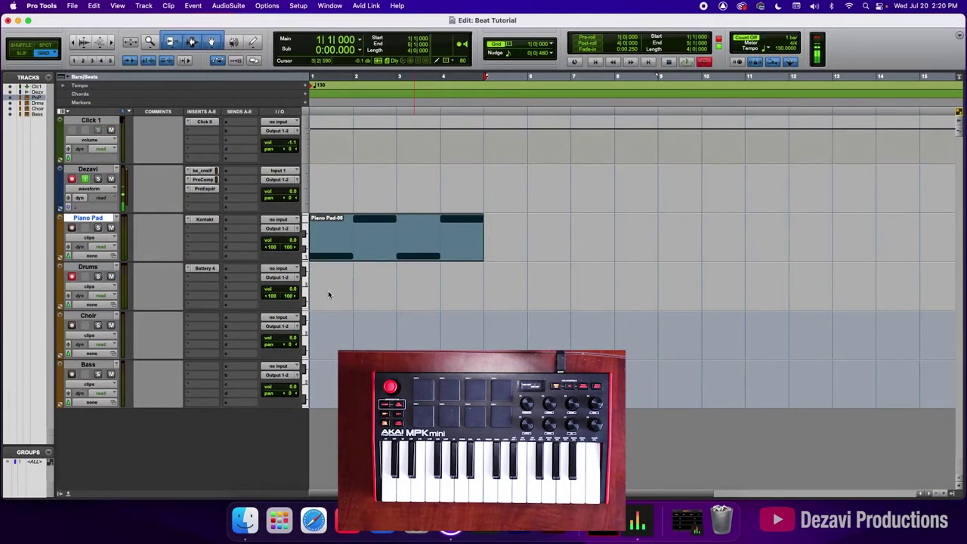
{"action": "key", "text": "space"}
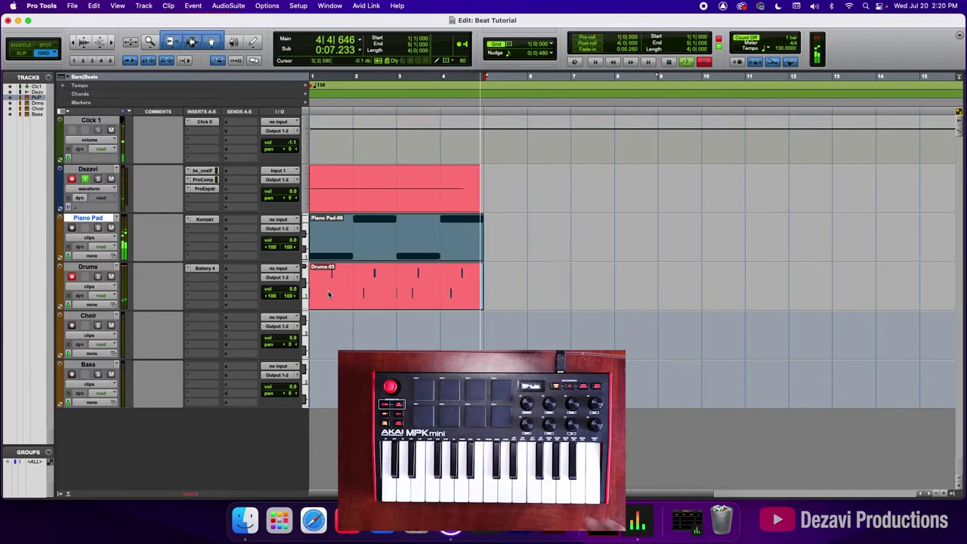
{"action": "key", "text": "space"}
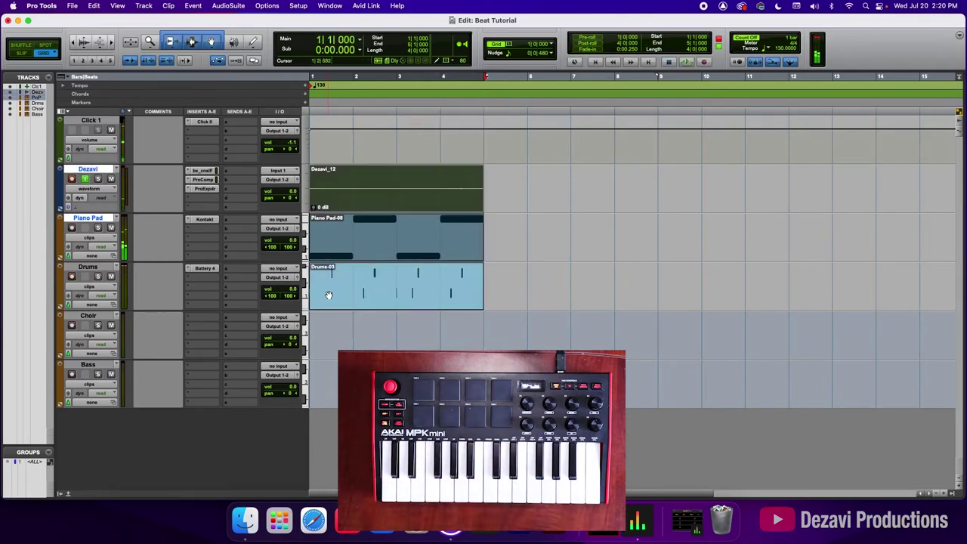
Step: Open Drums-03 in the MIDI Editor, set the grid to 0|0|480, and select all notes
{"action": "double_click", "coordinate": [409, 292]}
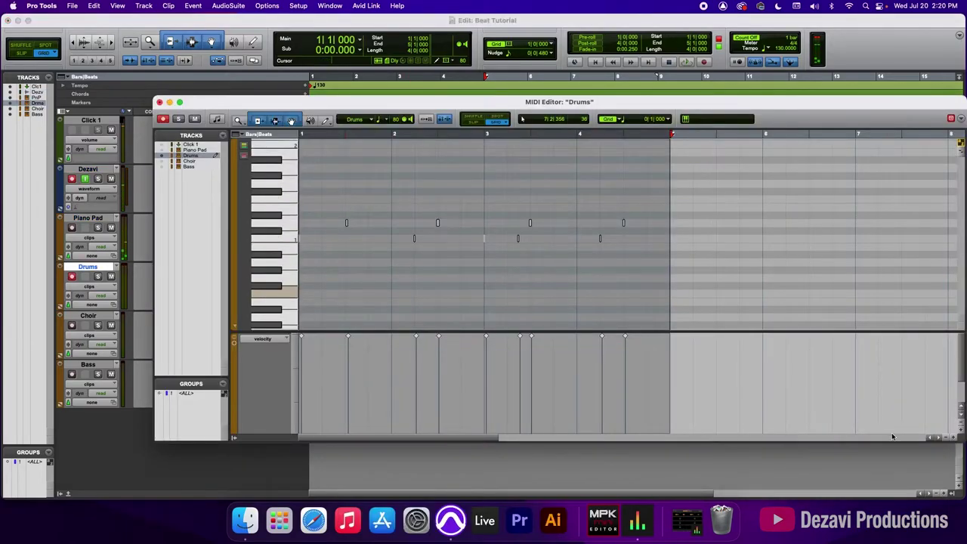
{"action": "key", "text": "alt+f"}
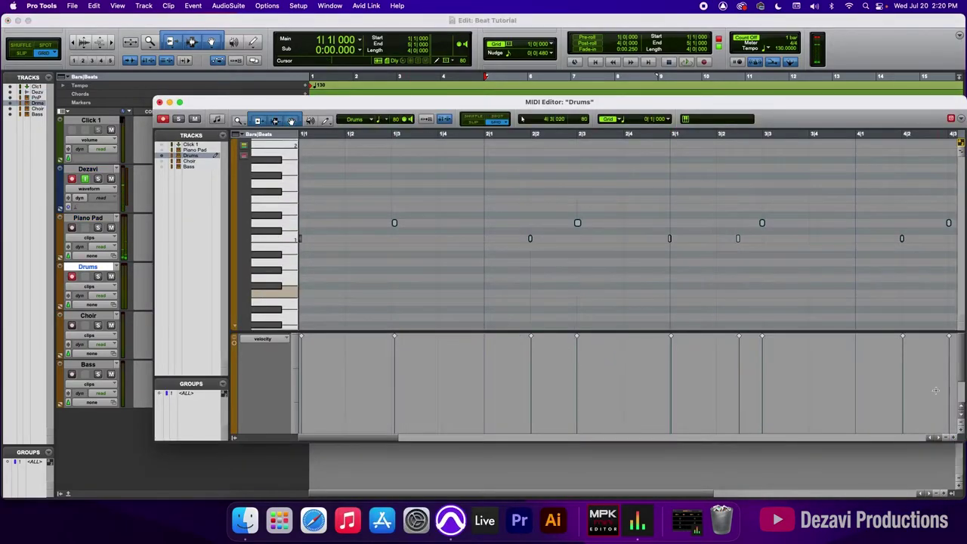
{"action": "left_click", "coordinate": [438, 174]}
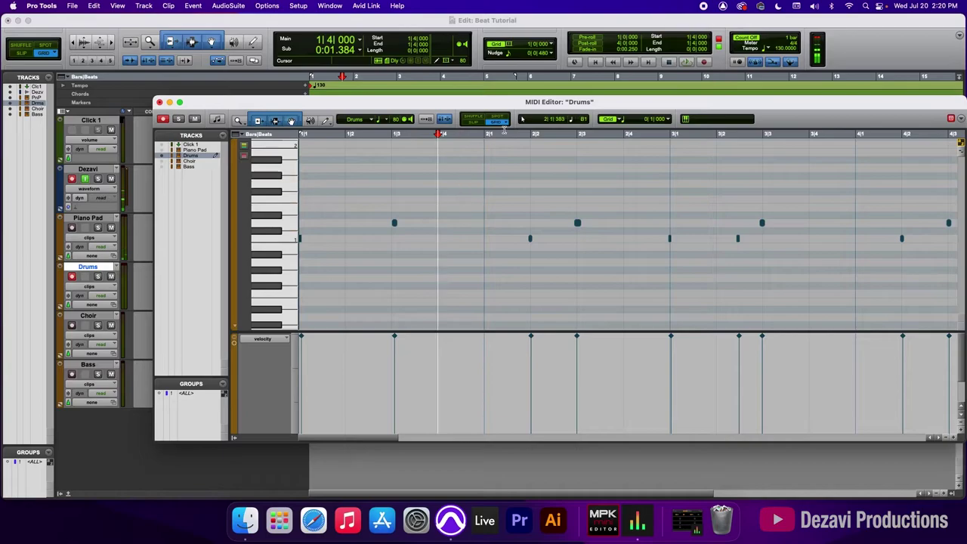
{"action": "left_click", "coordinate": [668, 119]}
{"action": "left_click", "coordinate": [684, 129]}
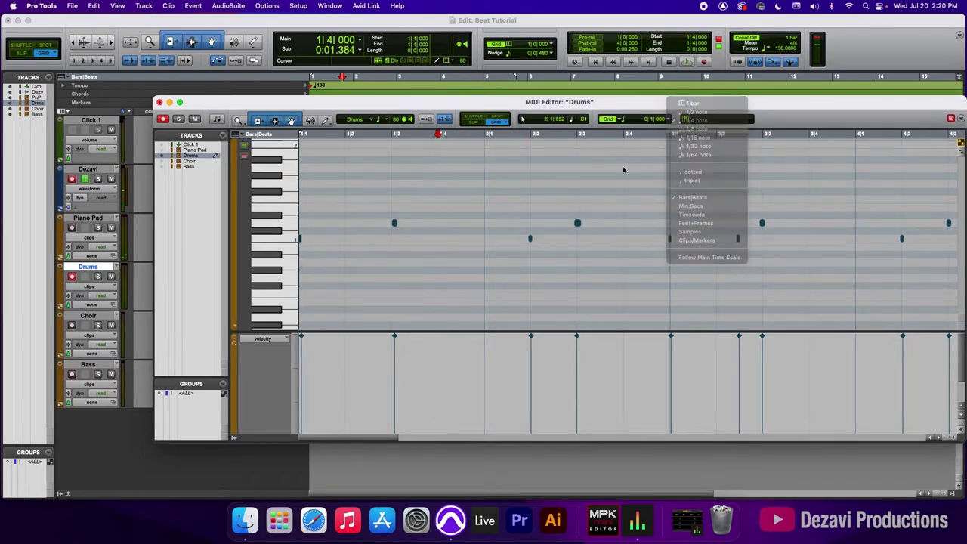
{"action": "key", "text": "super+bracketleft"}
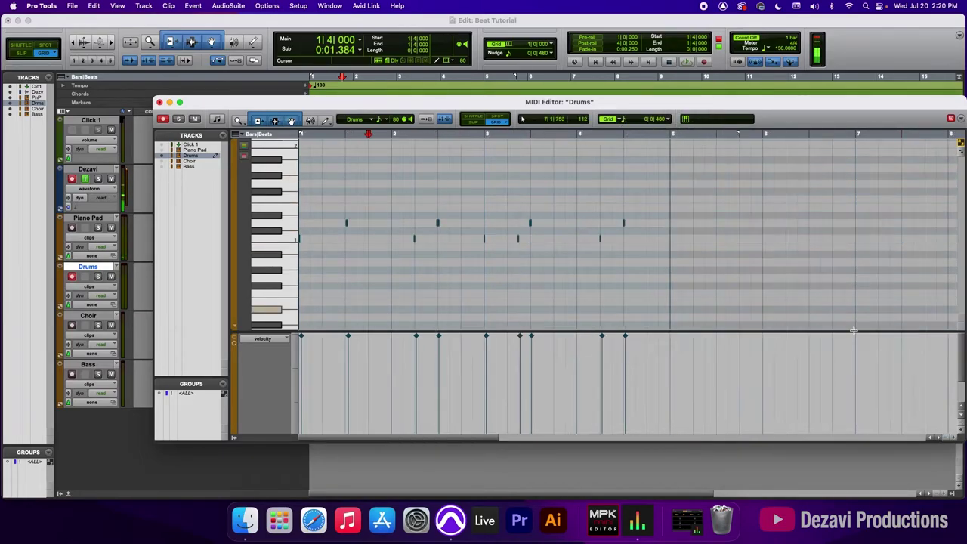
{"action": "mouse_move", "coordinate": [658, 279]}
{"action": "left_mouse_down"}
{"action": "mouse_move", "coordinate": [668, 280]}
{"action": "mouse_move", "coordinate": [551, 194]}
{"action": "mouse_move", "coordinate": [258, 174]}
{"action": "left_mouse_up"}
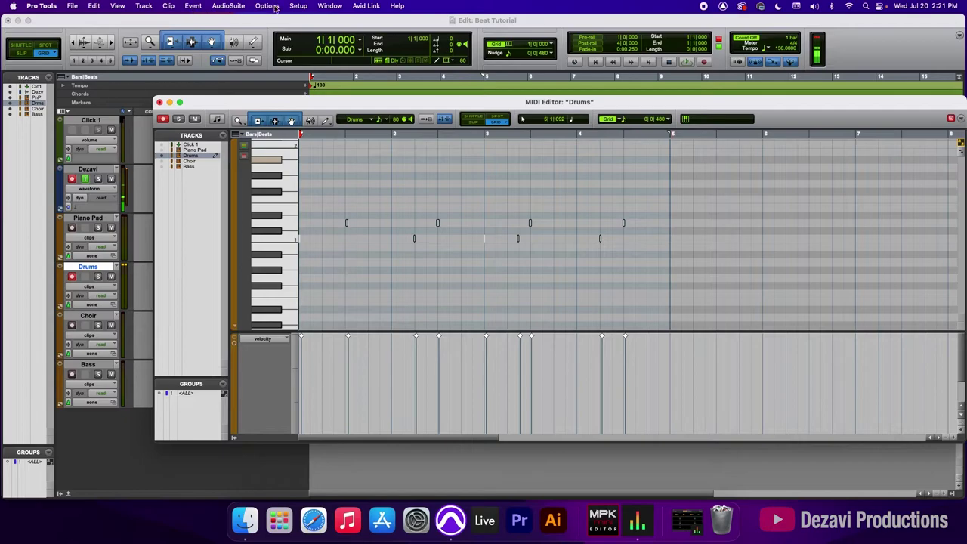
Step: Apply a 1/8-note Quantize grid to the Drums-03 notes from Event Operations
{"action": "left_click", "coordinate": [194, 6]}
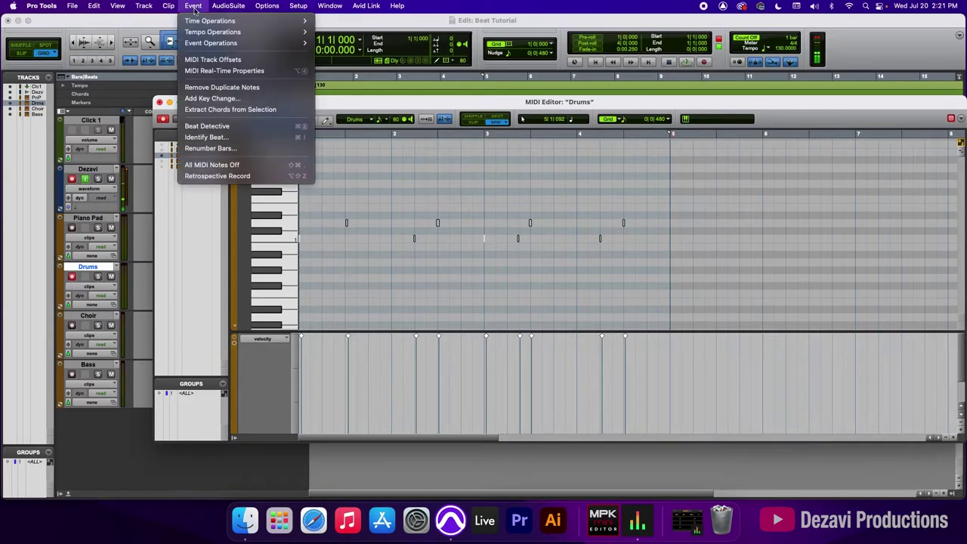
{"action": "mouse_move", "coordinate": [223, 43]}
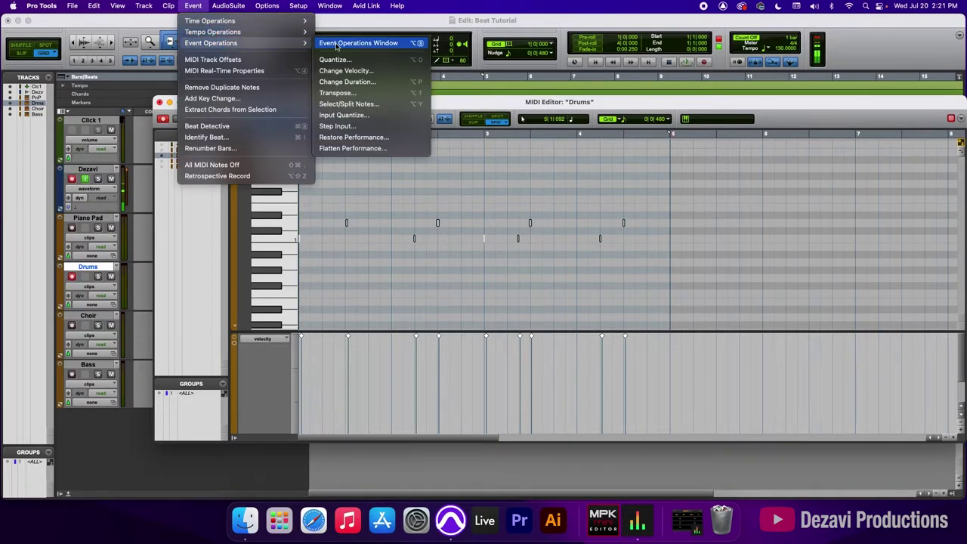
{"action": "left_click", "coordinate": [381, 60]}
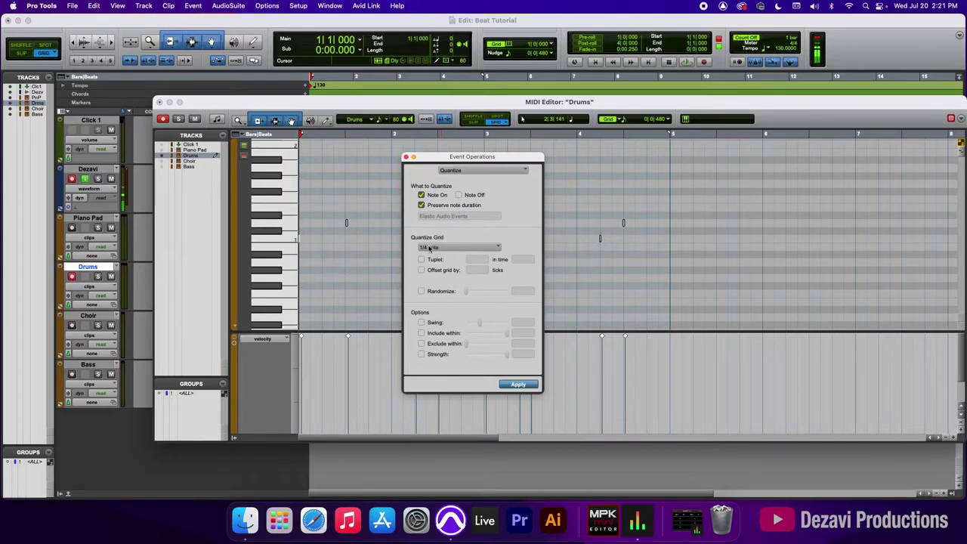
{"action": "left_click", "coordinate": [429, 248]}
{"action": "left_click", "coordinate": [447, 260]}
{"action": "left_click", "coordinate": [518, 385]}
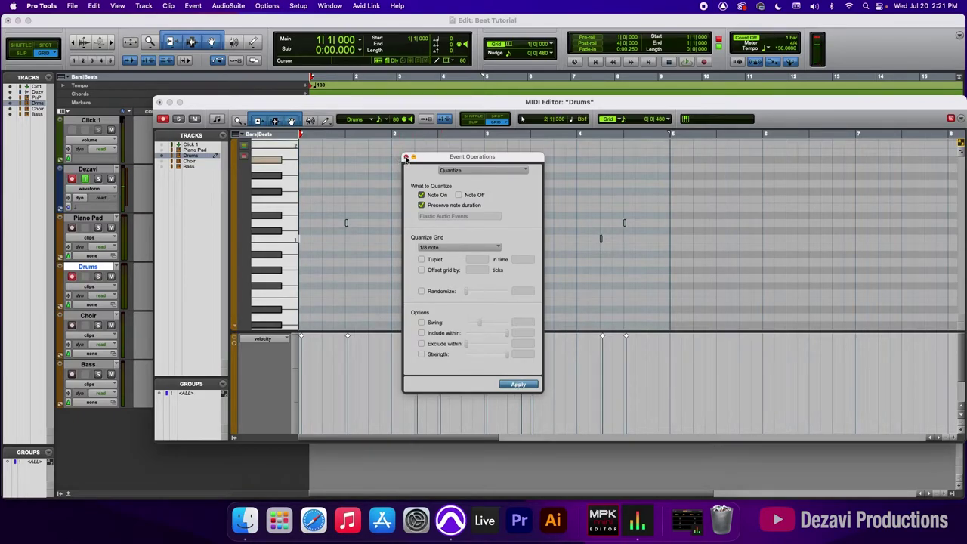
{"action": "left_click", "coordinate": [405, 157]}
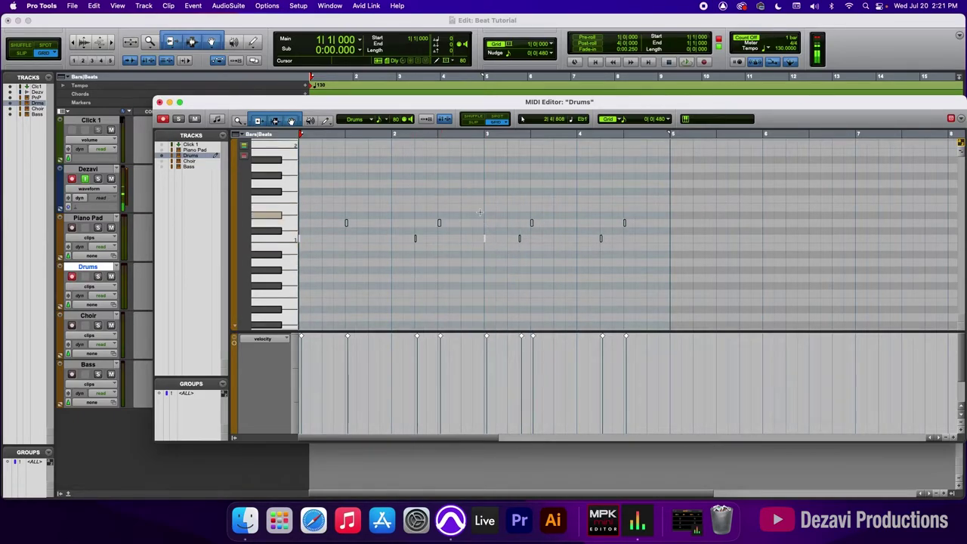
Step: Inspect the quantized hits around bar 3, then play the drums from the session start
{"action": "left_click", "coordinate": [479, 213]}
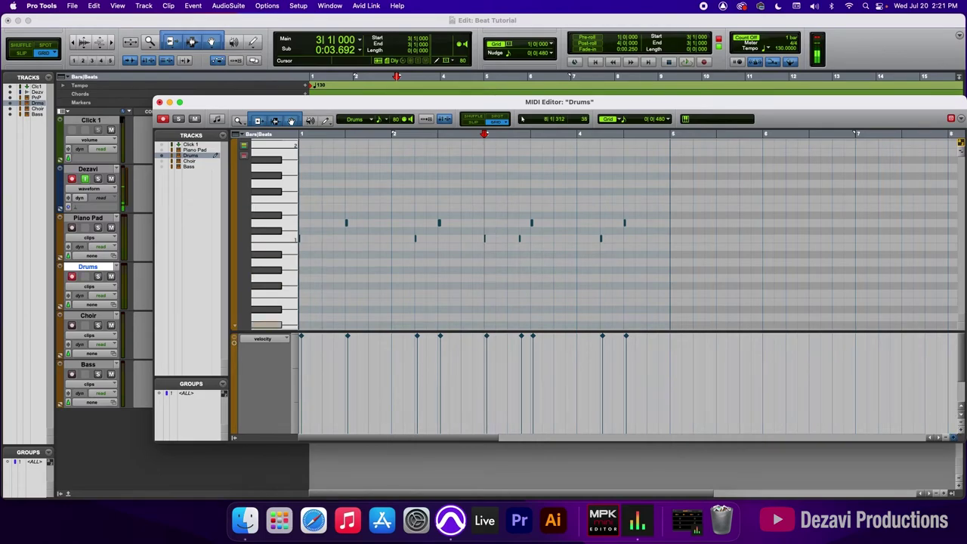
{"action": "left_click", "coordinate": [923, 438]}
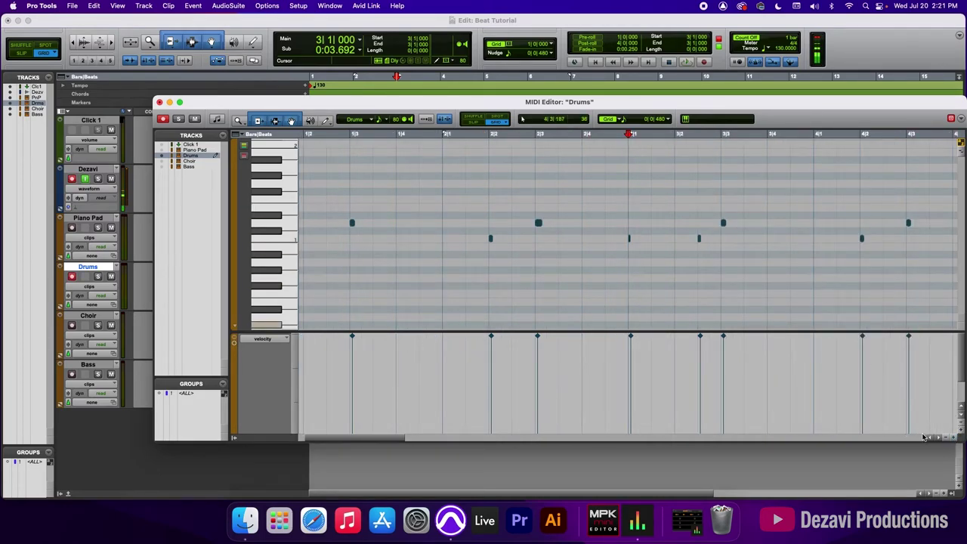
{"action": "left_click", "coordinate": [942, 439]}
{"action": "key", "text": "space"}
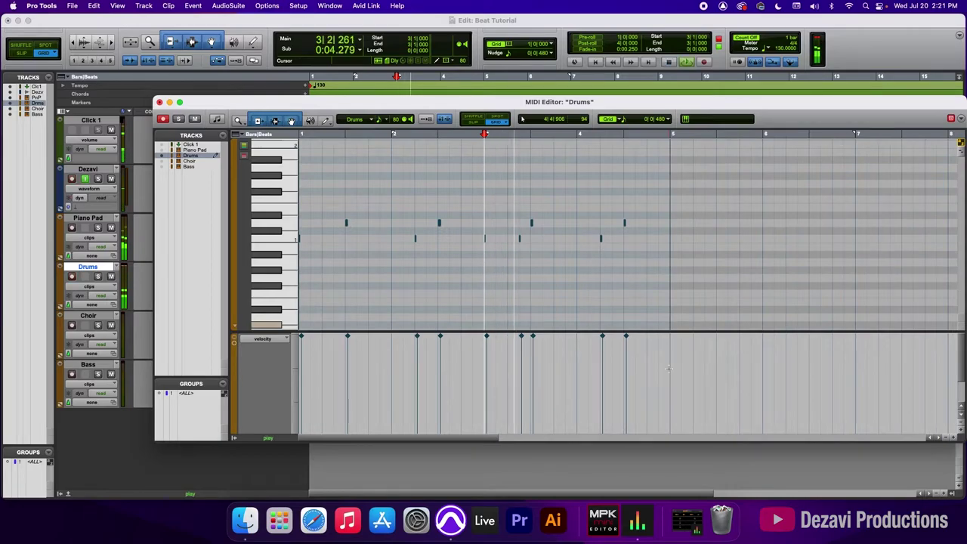
{"action": "key", "text": "space"}
{"action": "key", "text": "Return"}
{"action": "key", "text": "space"}
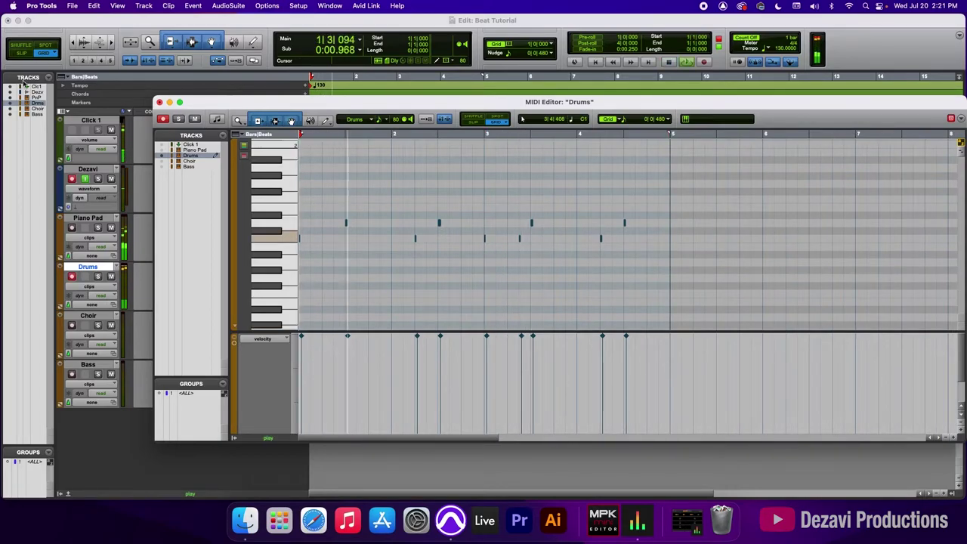
Step: Close the drum note editor, stop playback and select the Drums clip across bars 1–5
{"action": "left_click", "coordinate": [158, 101]}
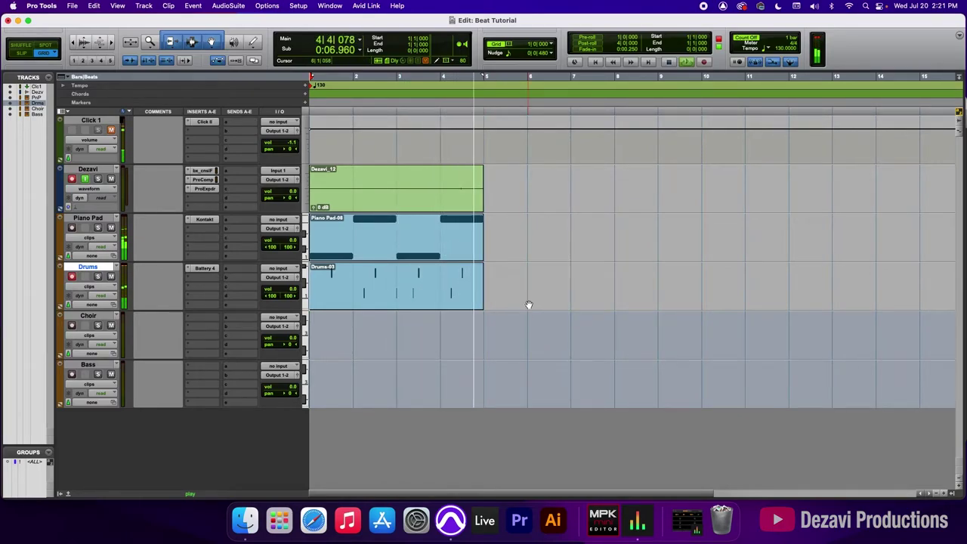
{"action": "key", "text": "space"}
{"action": "left_click", "coordinate": [417, 257]}
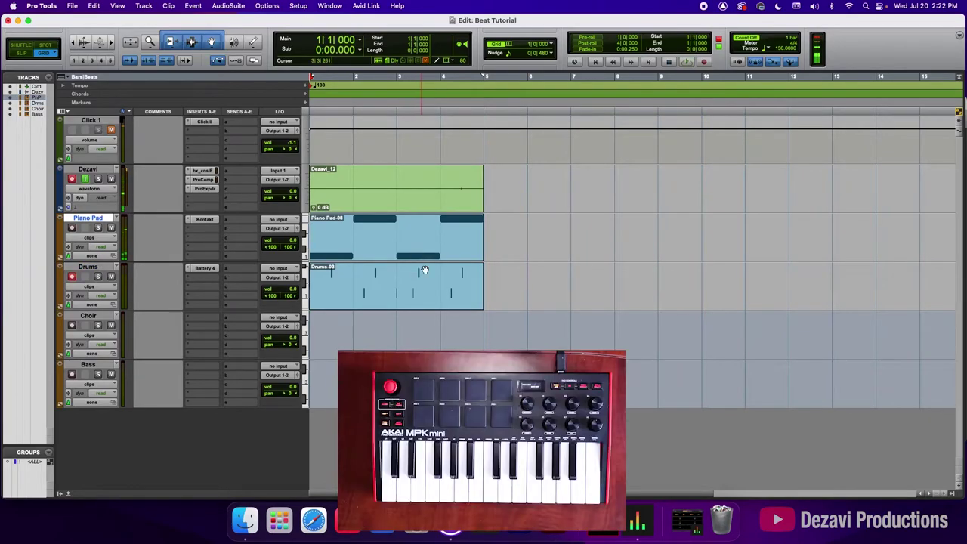
{"action": "left_click", "coordinate": [439, 296]}
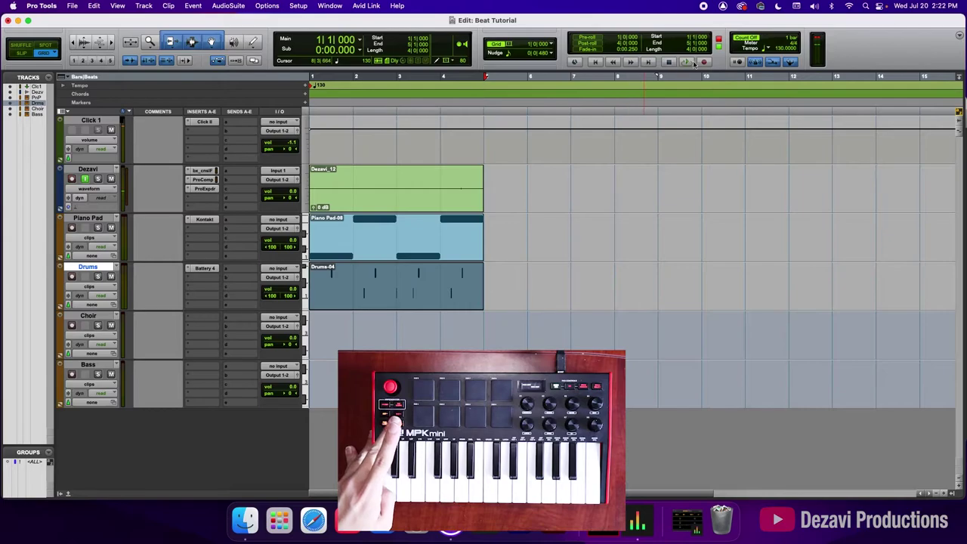
Step: Mute the Click 1 track and play back the new Drums-04 hi-hat pass from the start
{"action": "left_click", "coordinate": [705, 63]}
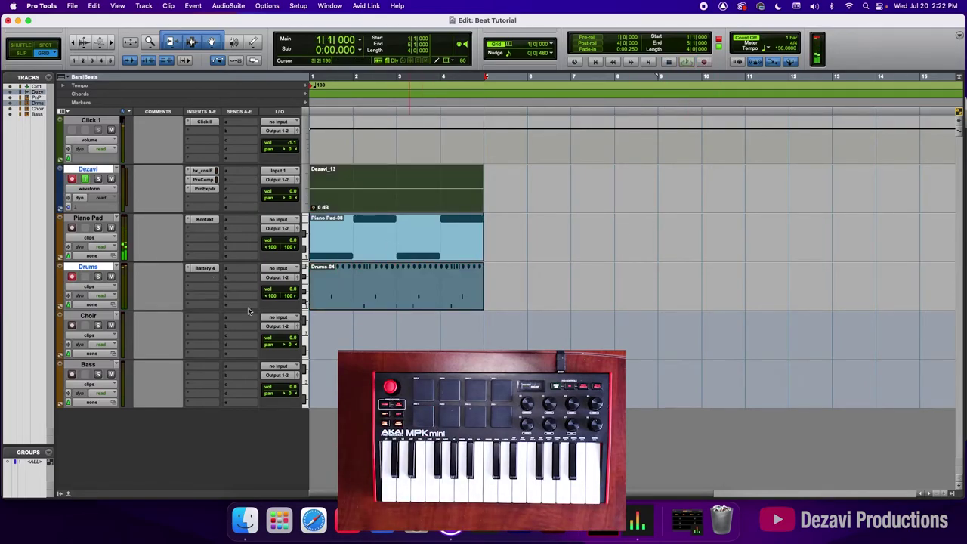
{"action": "left_click", "coordinate": [112, 130]}
{"action": "key", "text": "space"}
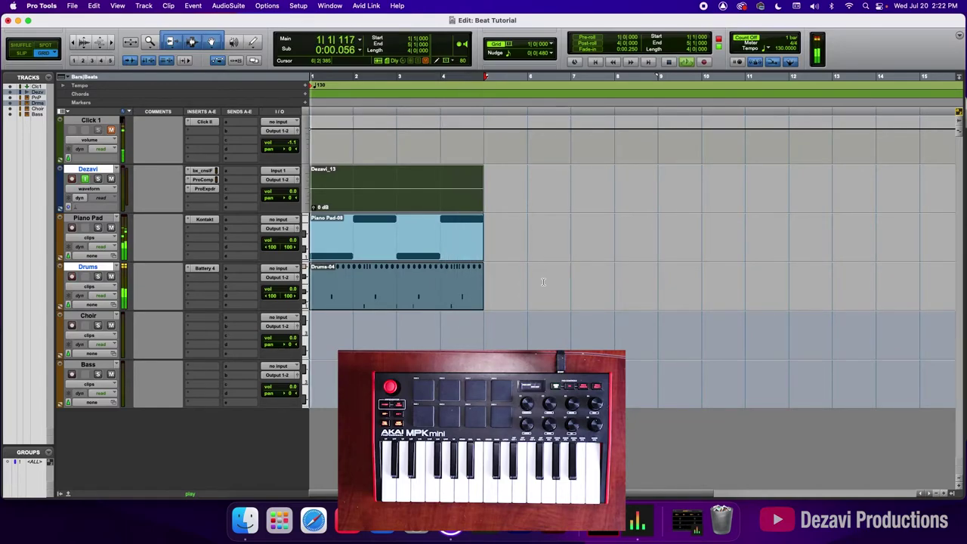
{"action": "key", "text": "space"}
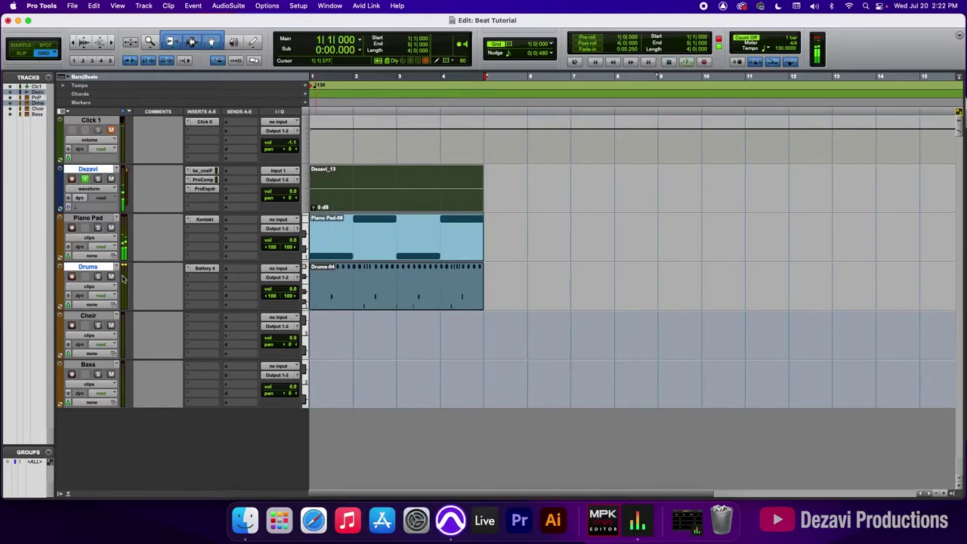
Step: Arm the Choir track and insert the Xpand!2 instrument on it
{"action": "left_click", "coordinate": [72, 326]}
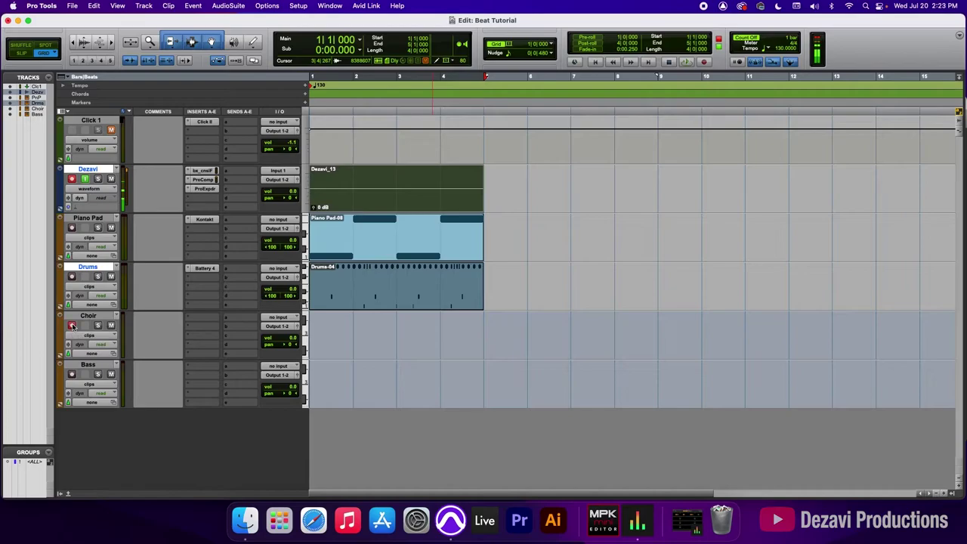
{"action": "left_click", "coordinate": [202, 319]}
{"action": "mouse_move", "coordinate": [216, 318]}
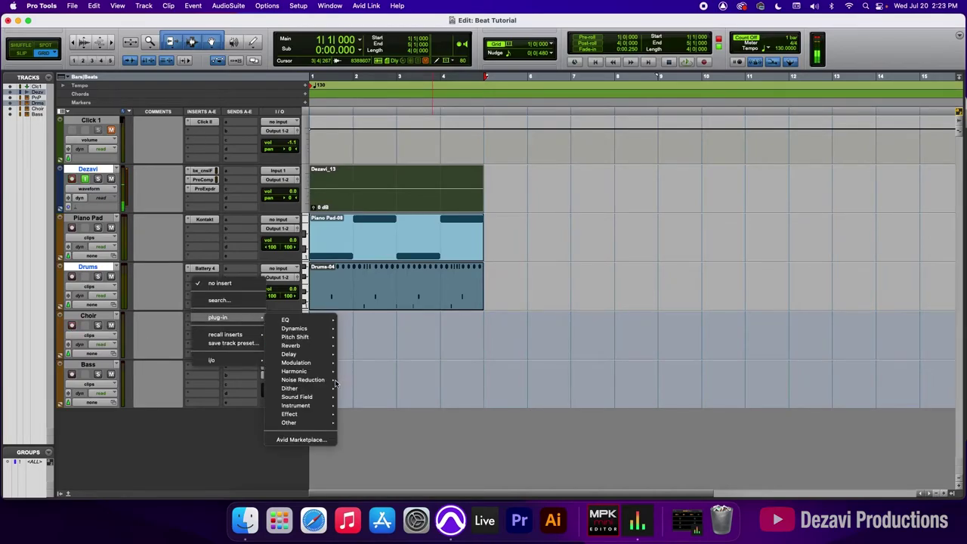
{"action": "mouse_move", "coordinate": [310, 407]}
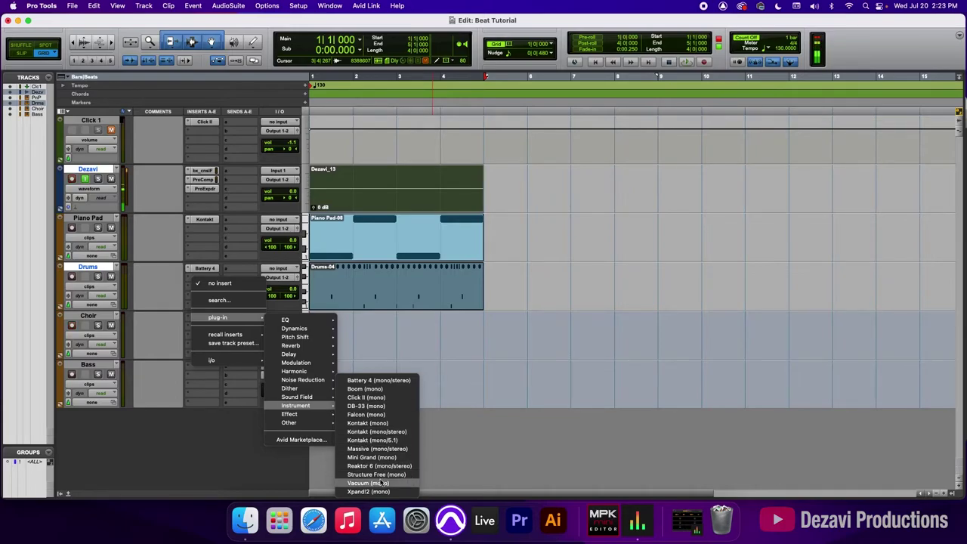
{"action": "left_click", "coordinate": [383, 494]}
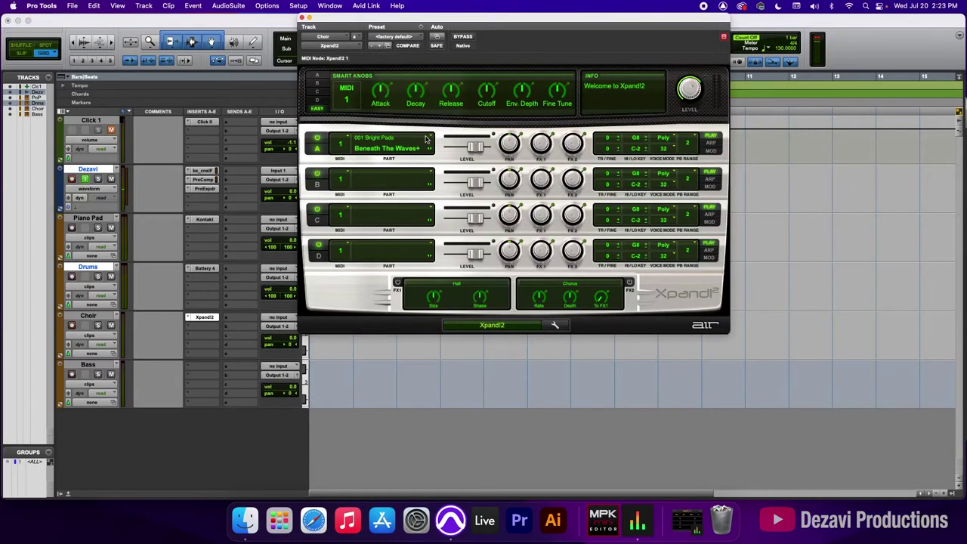
Step: Load the 015 Vocals > Female Aah Choir+ patch into Xpand!2's Part A
{"action": "left_click", "coordinate": [426, 139]}
{"action": "mouse_move", "coordinate": [420, 248]}
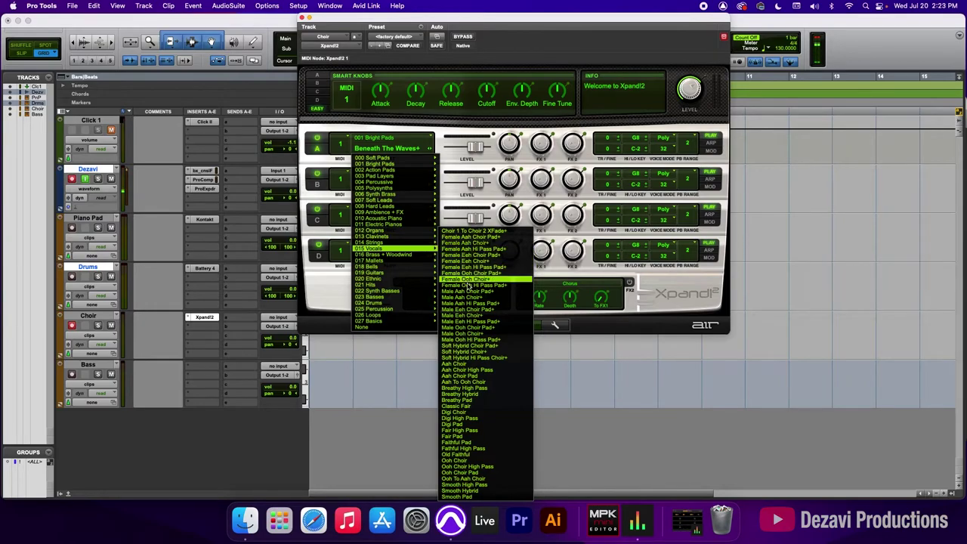
{"action": "left_click", "coordinate": [505, 245]}
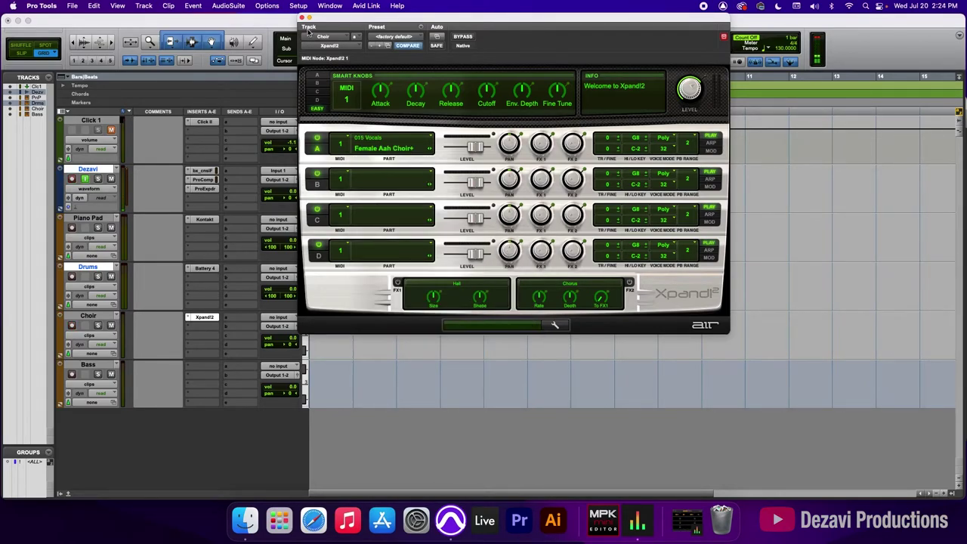
Step: Close Xpand!2, arm the transport and record a Choir-01 clip over bars 1–5
{"action": "left_click", "coordinate": [302, 17]}
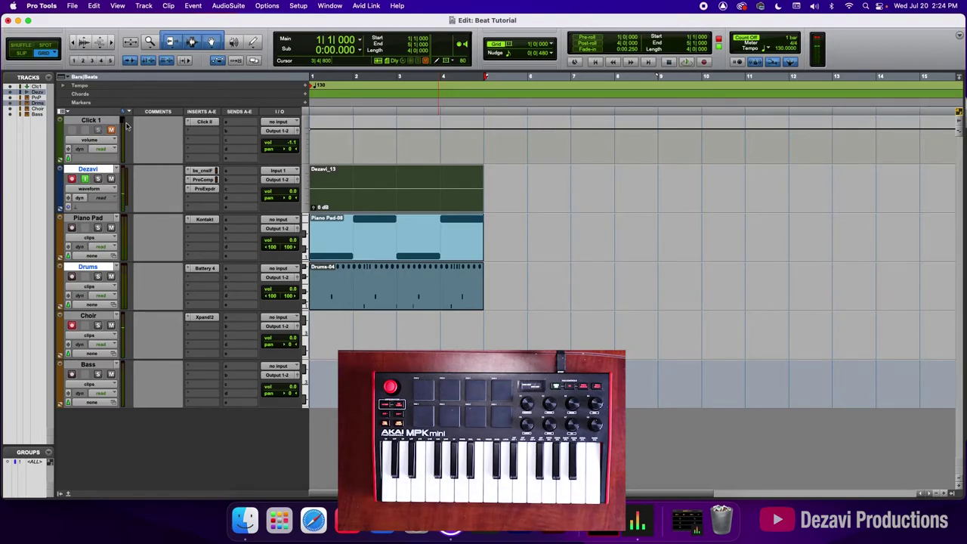
{"action": "left_click", "coordinate": [704, 63]}
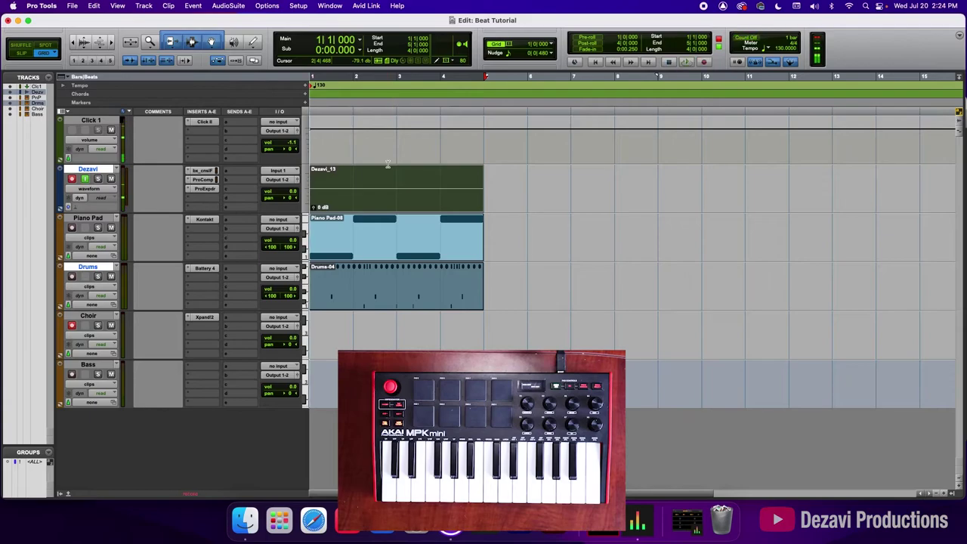
{"action": "key", "text": "space"}
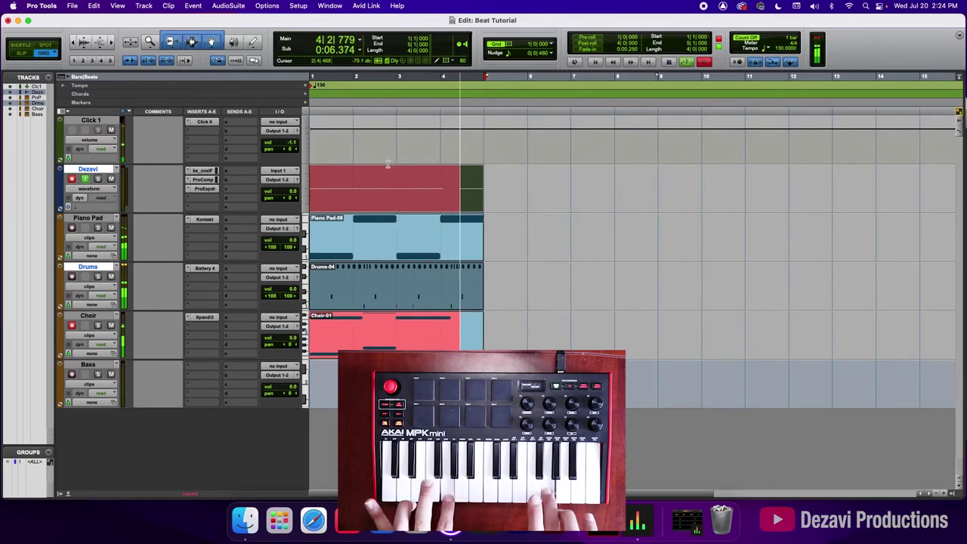
{"action": "key", "text": "space"}
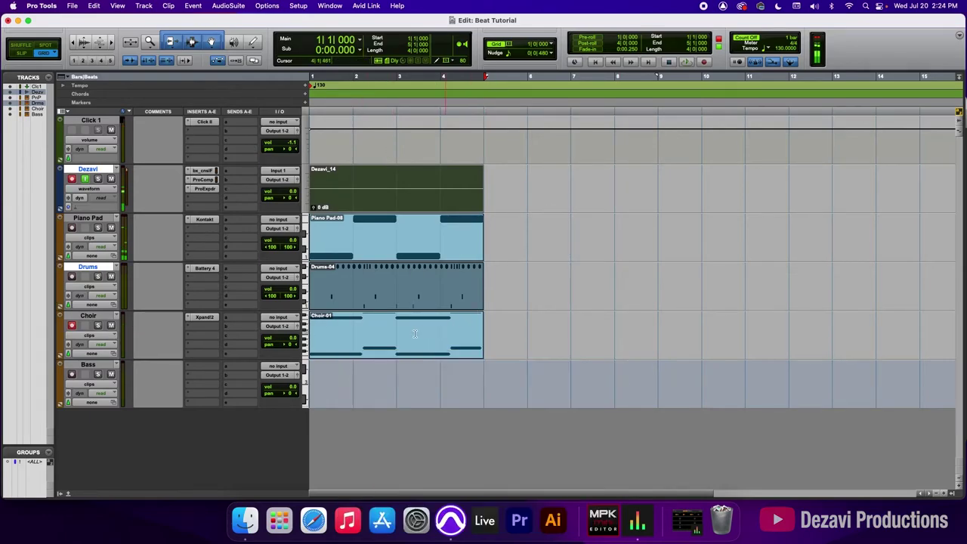
Step: Open the Choir-01 notes and quantize them to a 1/4-note grid
{"action": "double_click", "coordinate": [404, 355]}
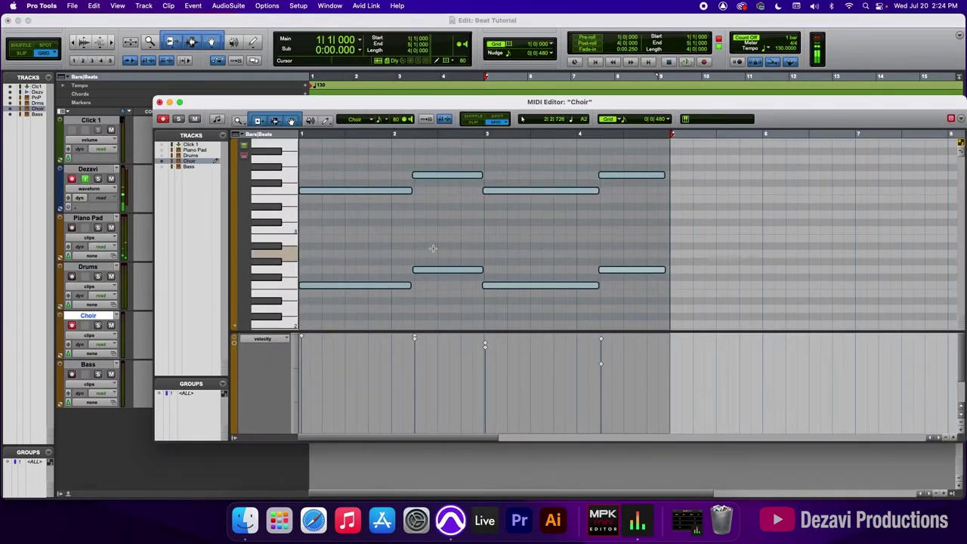
{"action": "left_click", "coordinate": [438, 226]}
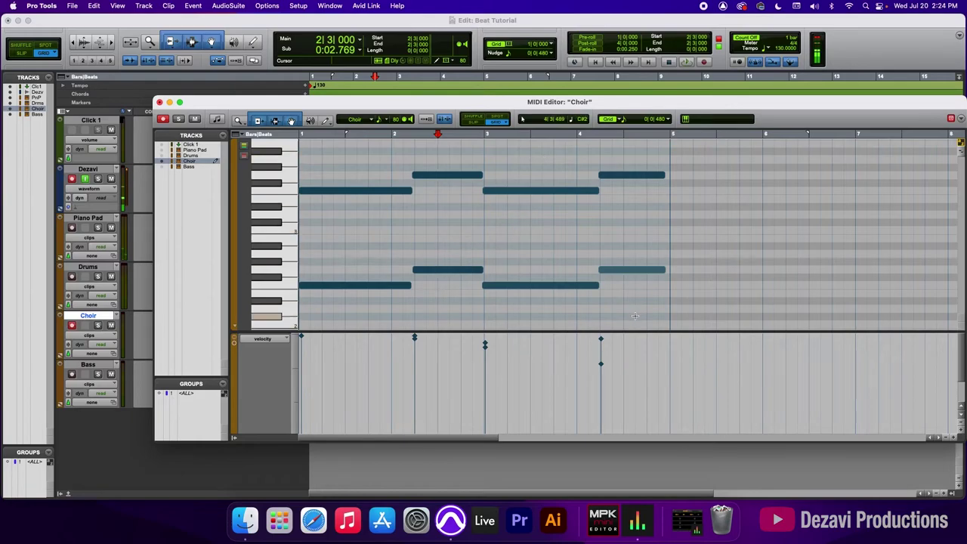
{"action": "key", "text": "Return"}
{"action": "scroll", "coordinate": [634, 316], "scroll_direction": "up", "scroll_amount": 5}
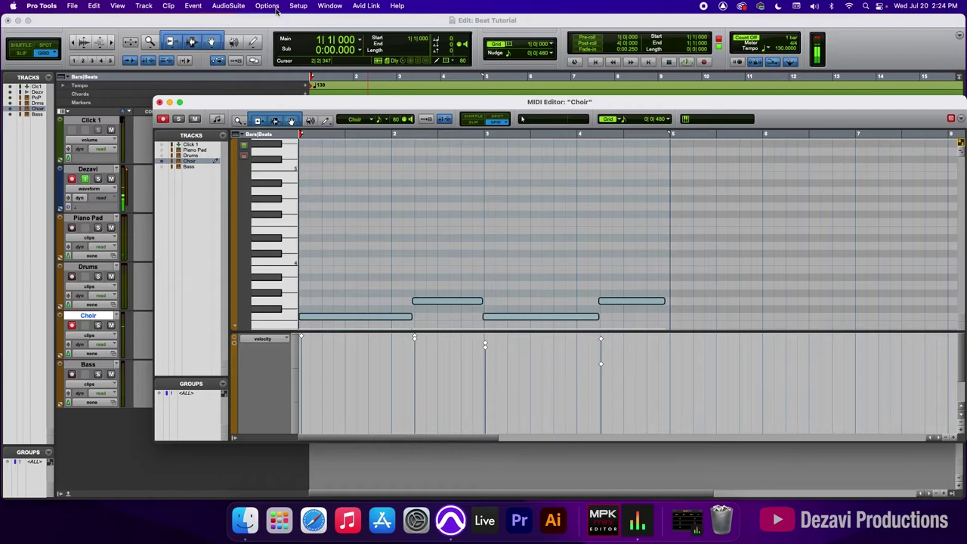
{"action": "key", "text": "alt+0"}
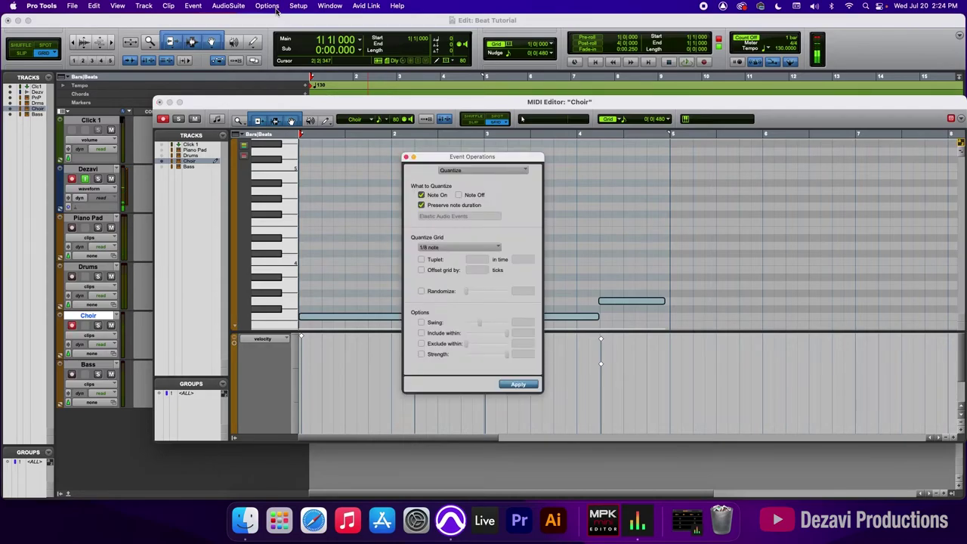
{"action": "left_click", "coordinate": [476, 252]}
{"action": "left_click", "coordinate": [476, 239]}
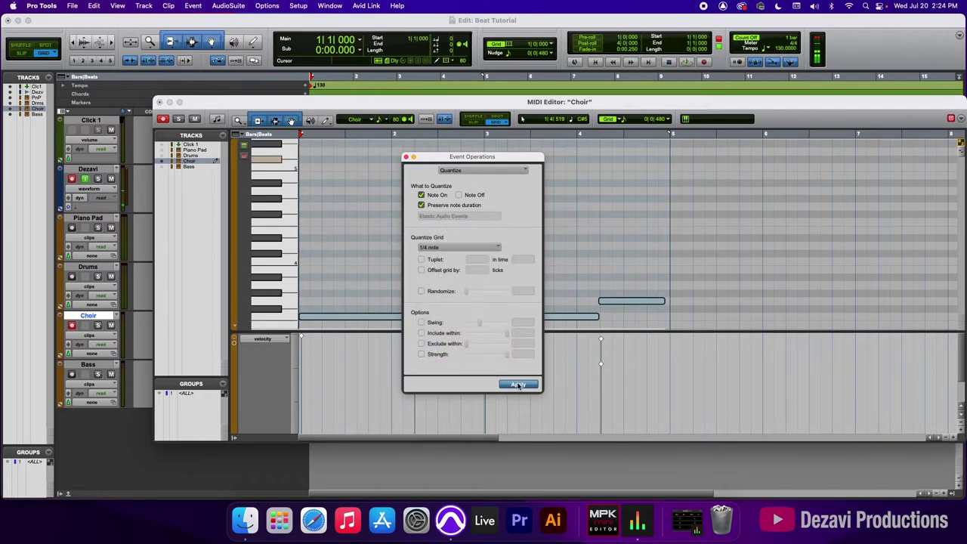
{"action": "left_click", "coordinate": [406, 157]}
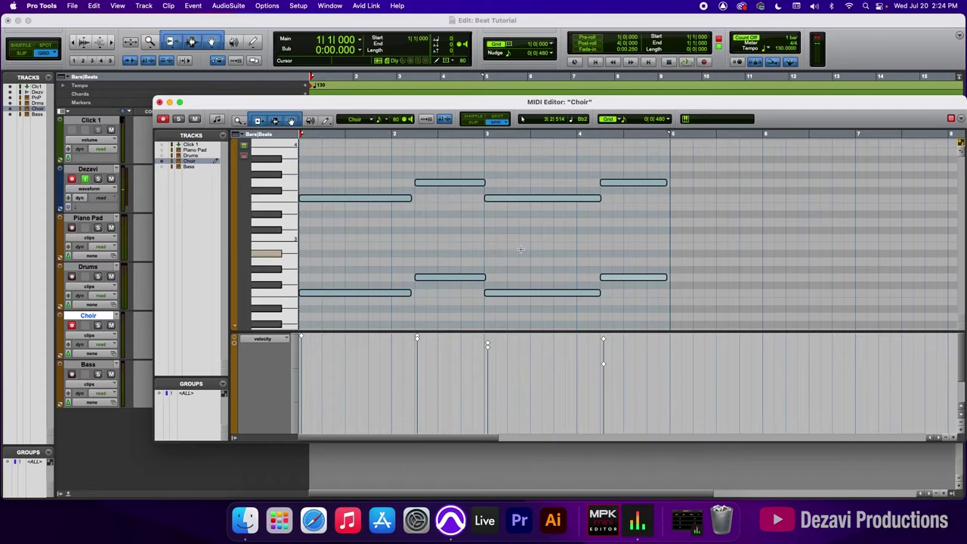
Step: Check the first-bar Choir notes, then mute Click 1 and start playback
{"action": "left_click", "coordinate": [521, 249]}
{"action": "left_click", "coordinate": [410, 293]}
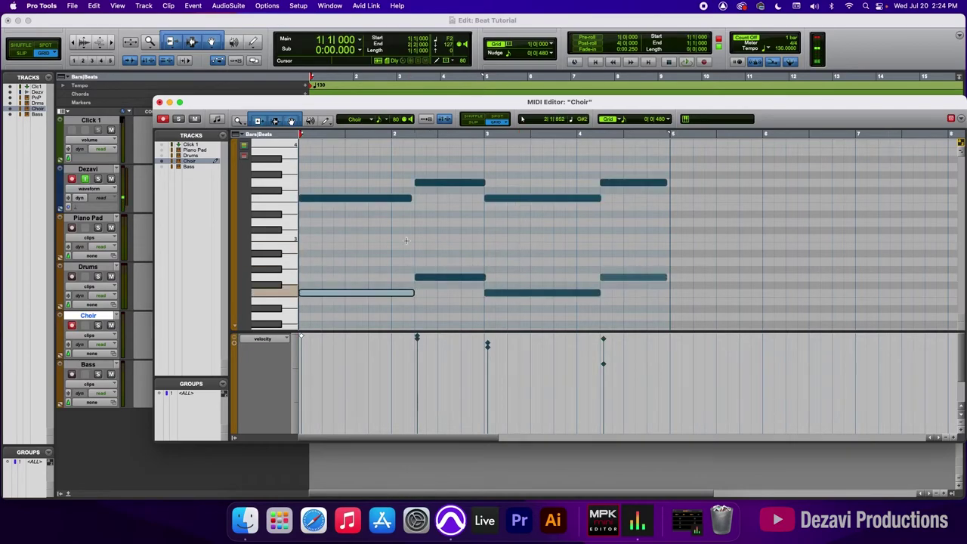
{"action": "left_click", "coordinate": [406, 198]}
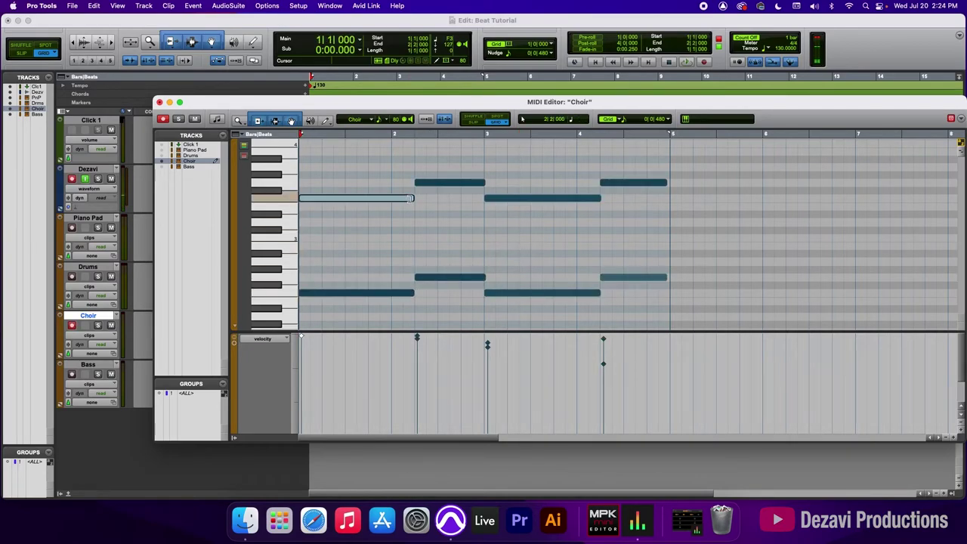
{"action": "left_click", "coordinate": [112, 130]}
{"action": "key", "text": "space"}
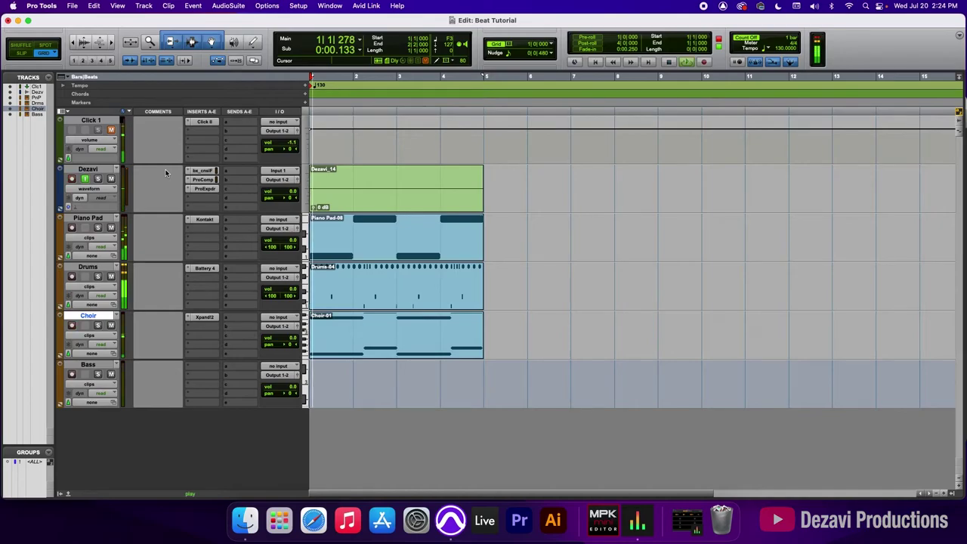
Step: Lower the Choir fader to about -4.5 dB in the Mix window, then stop playback
{"action": "key", "text": "super+equal"}
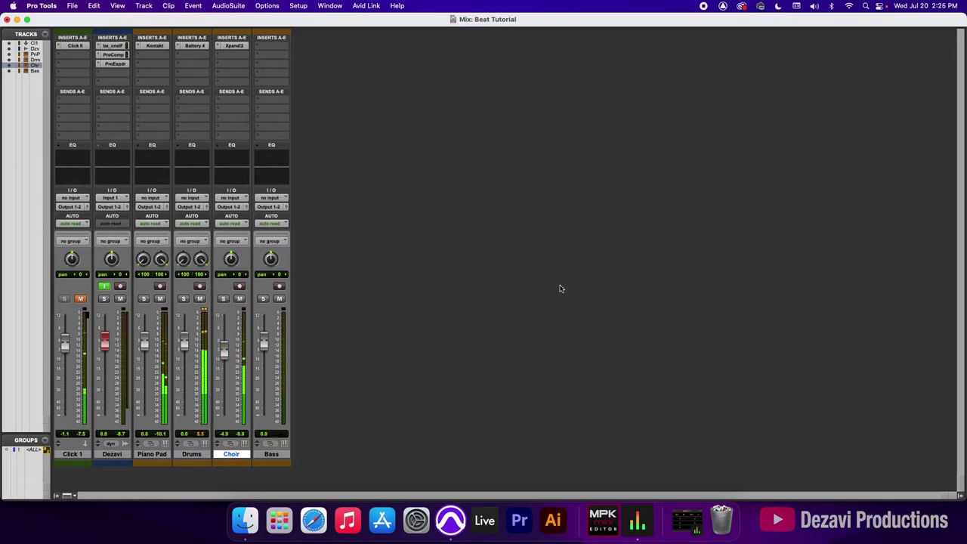
{"action": "key", "text": "super+equal"}
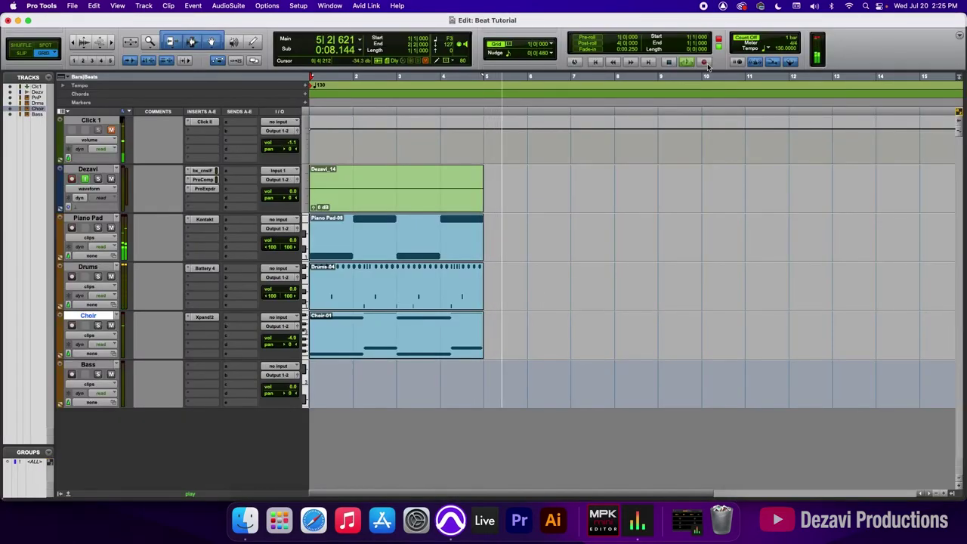
{"action": "left_click", "coordinate": [401, 220]}
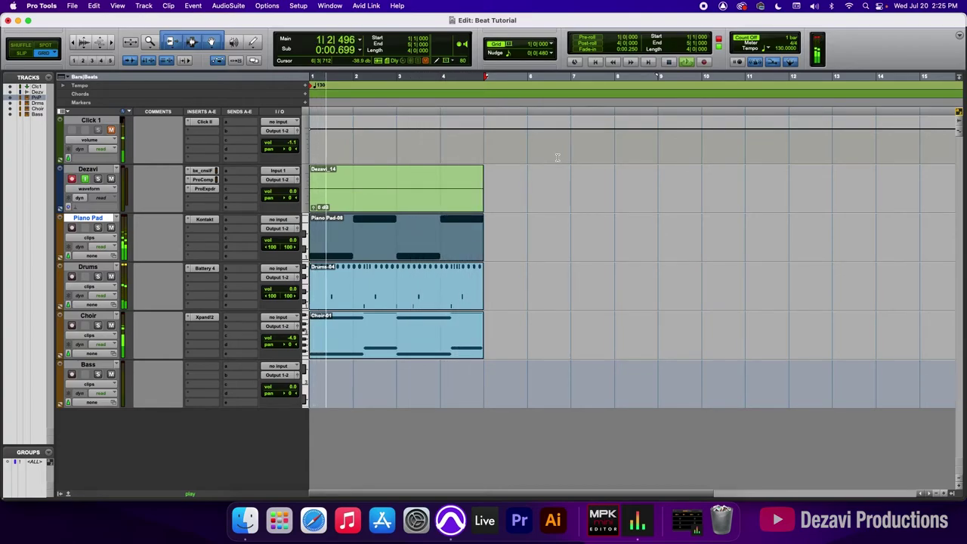
{"action": "key", "text": "space"}
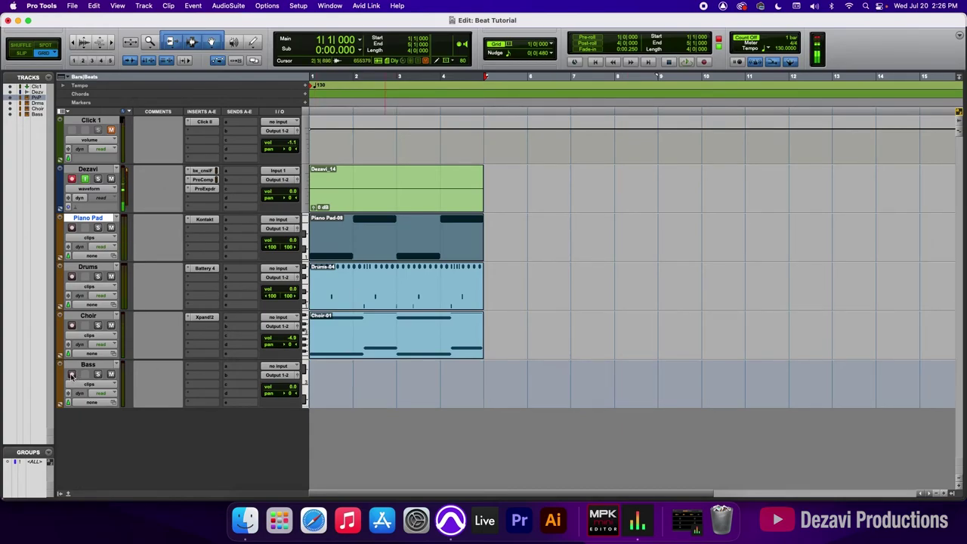
Step: Add Massive from the Instrument plug-in menu to the Bass track's insert slot
{"action": "left_click", "coordinate": [201, 368]}
{"action": "mouse_move", "coordinate": [234, 369]}
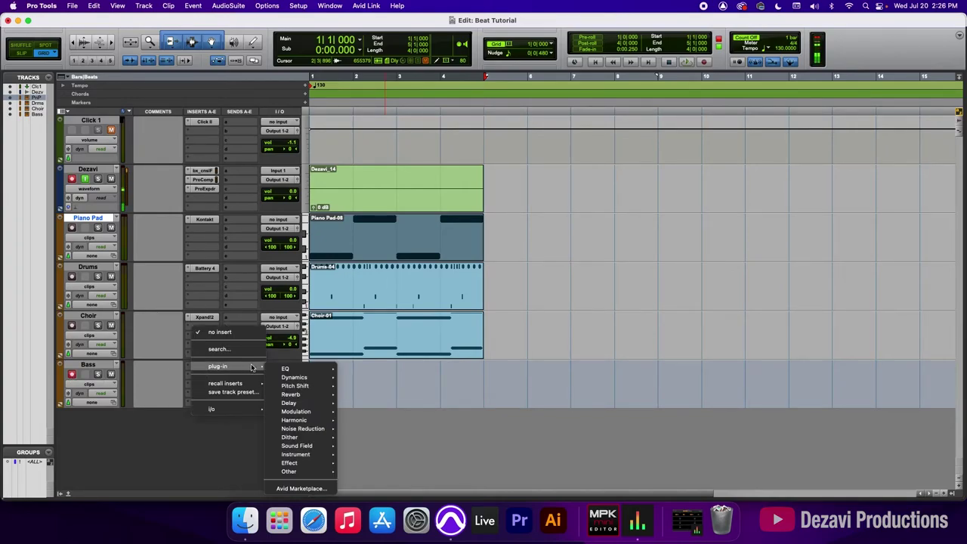
{"action": "mouse_move", "coordinate": [308, 455]}
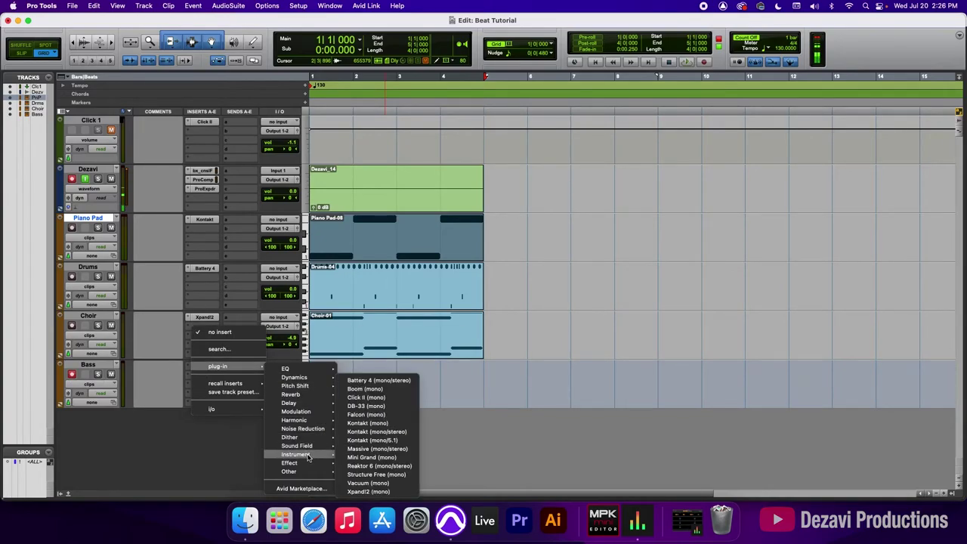
{"action": "left_click", "coordinate": [397, 451]}
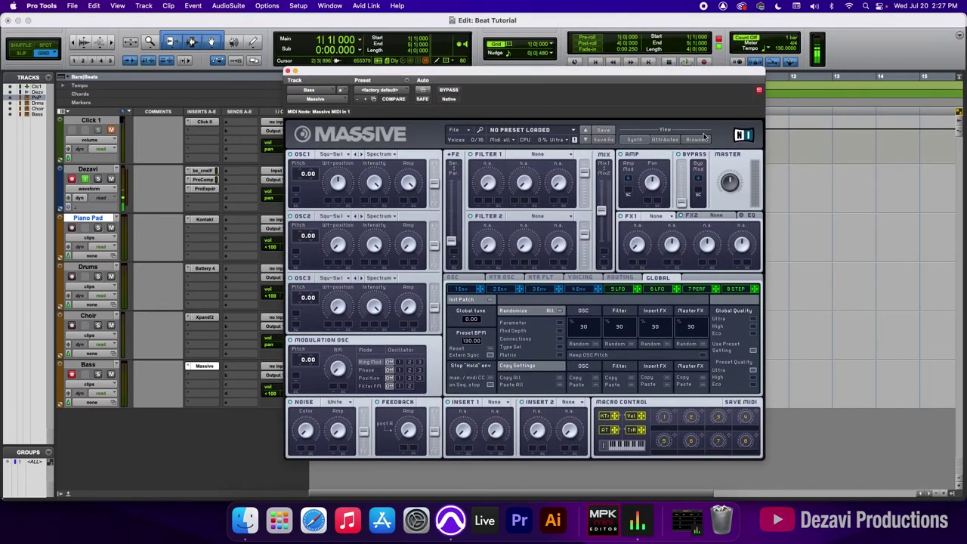
Step: Search Massive's browser for the B-Low preset, filter by Bass, and load B-Low 2
{"action": "left_click", "coordinate": [696, 140]}
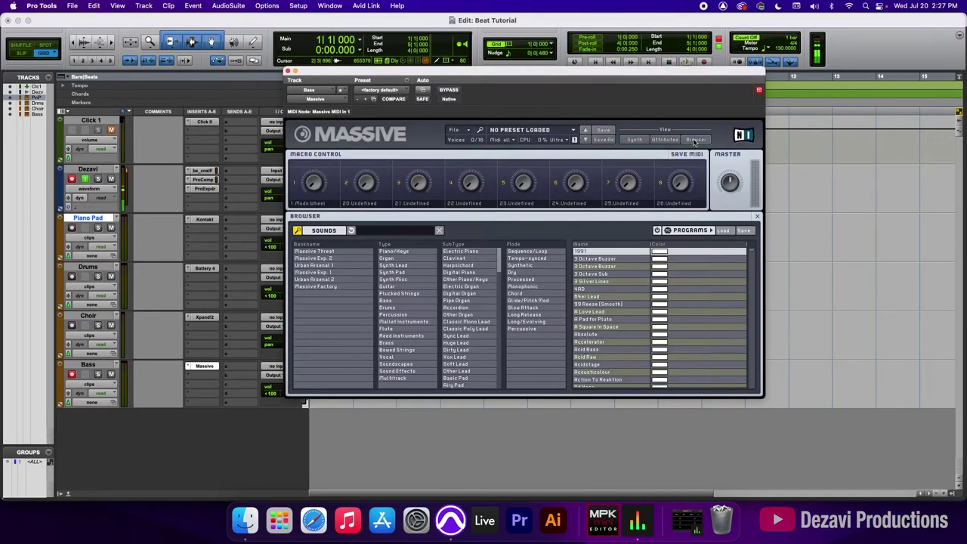
{"action": "left_click", "coordinate": [385, 232]}
{"action": "type", "text": "blo"}
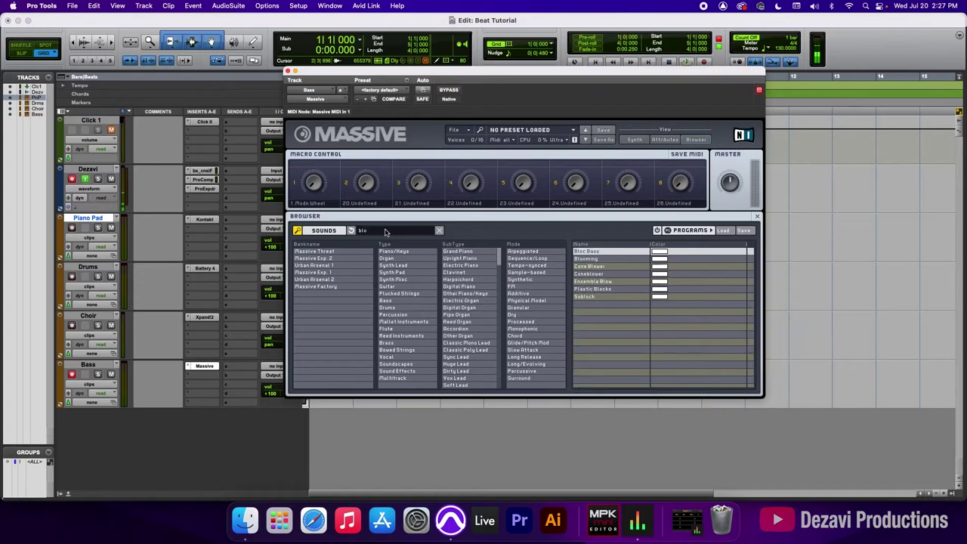
{"action": "type", "text": "w 2"}
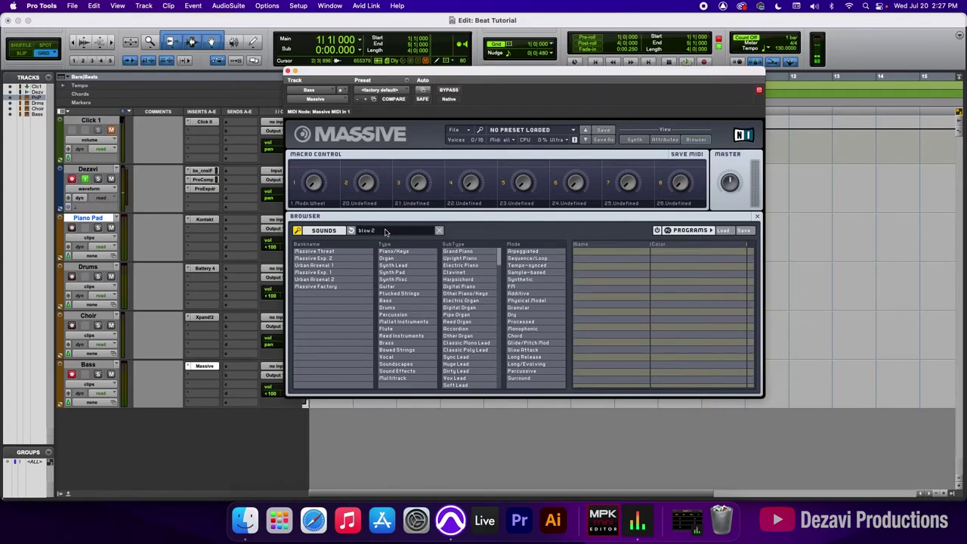
{"action": "key", "text": "BackSpace"}
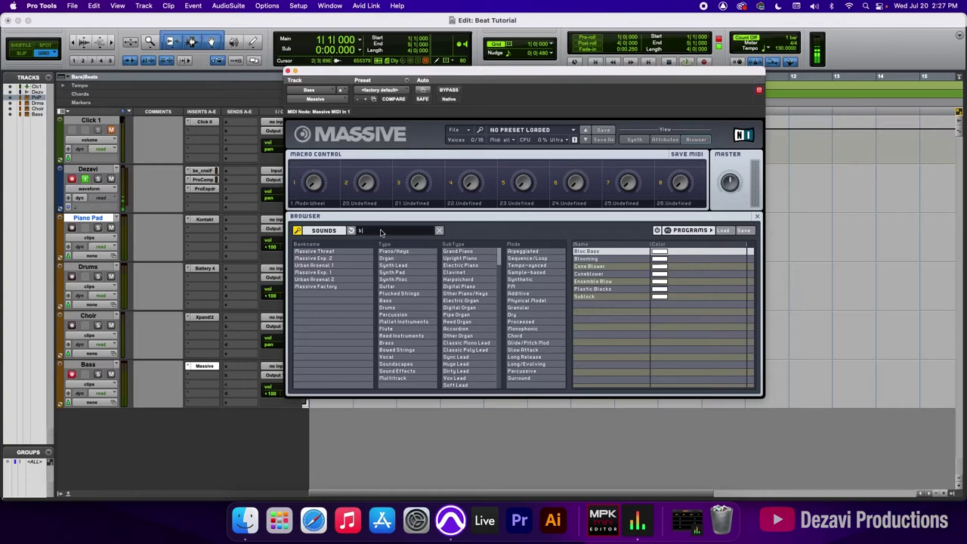
{"action": "type", "text": "ow 2"}
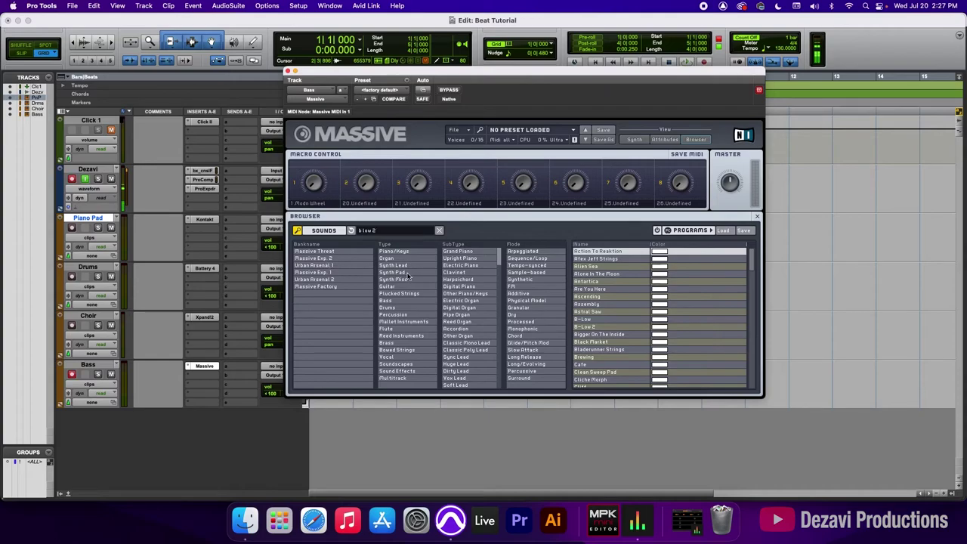
{"action": "left_click", "coordinate": [401, 303]}
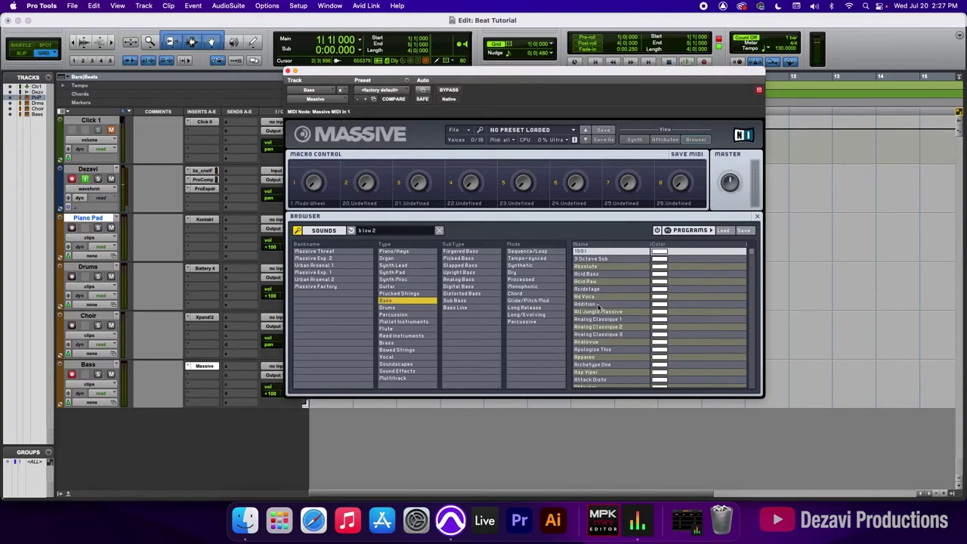
{"action": "scroll", "coordinate": [603, 365], "scroll_direction": "down", "scroll_amount": 3}
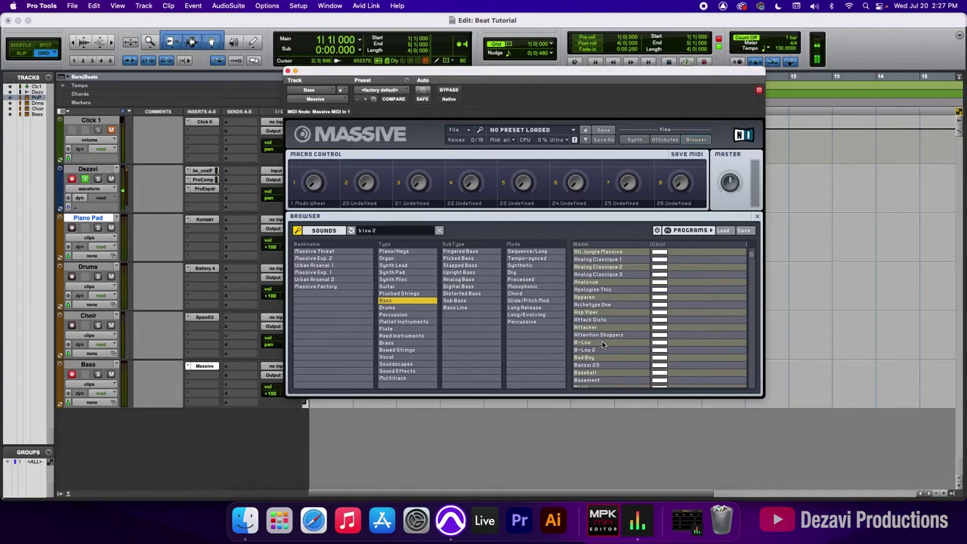
{"action": "left_click", "coordinate": [603, 350]}
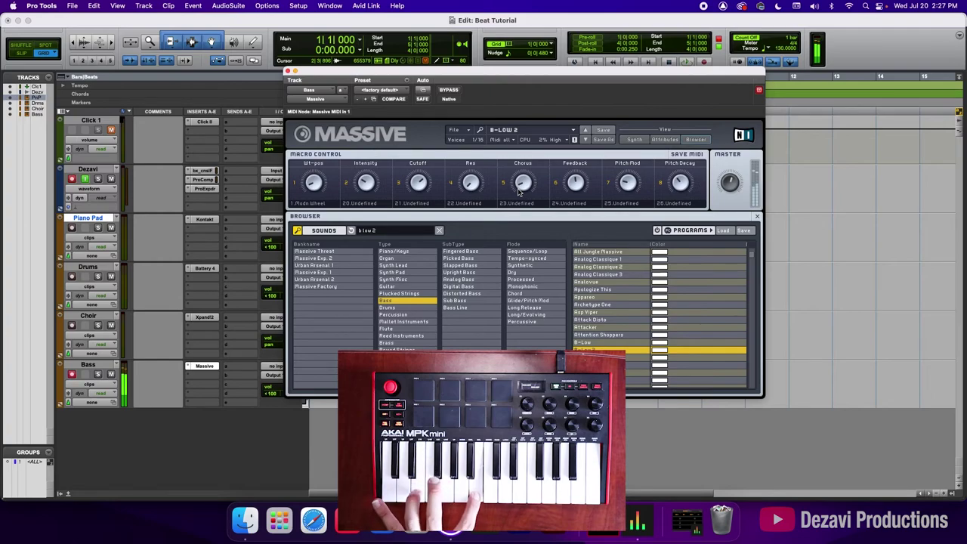
Step: Close Massive, record a bass take, undo it, and record the Bass-01 take again
{"action": "left_click", "coordinate": [288, 71]}
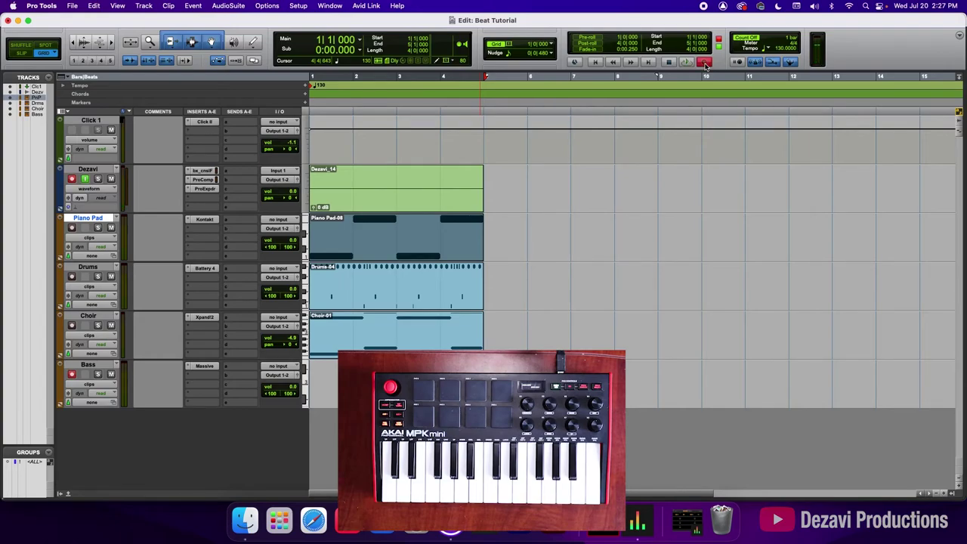
{"action": "key", "text": "space"}
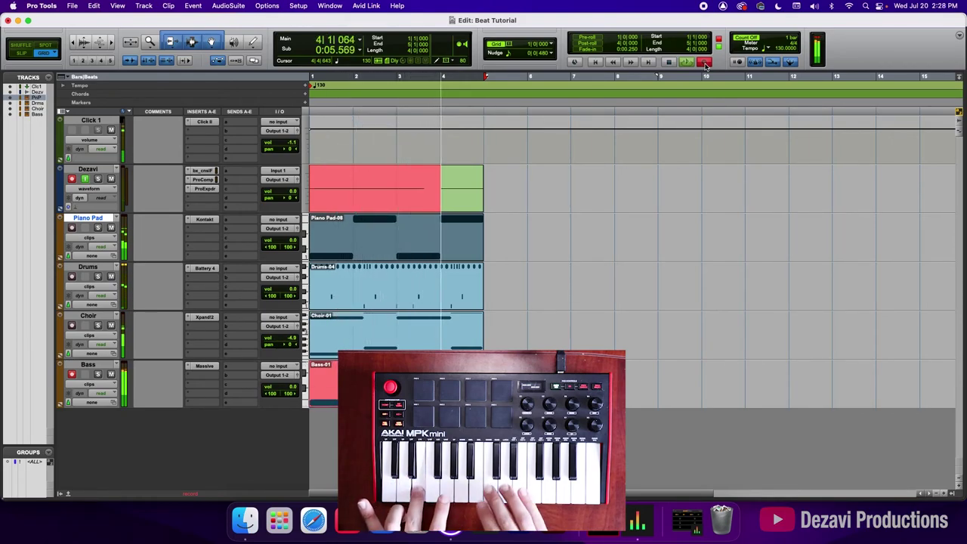
{"action": "key", "text": "space"}
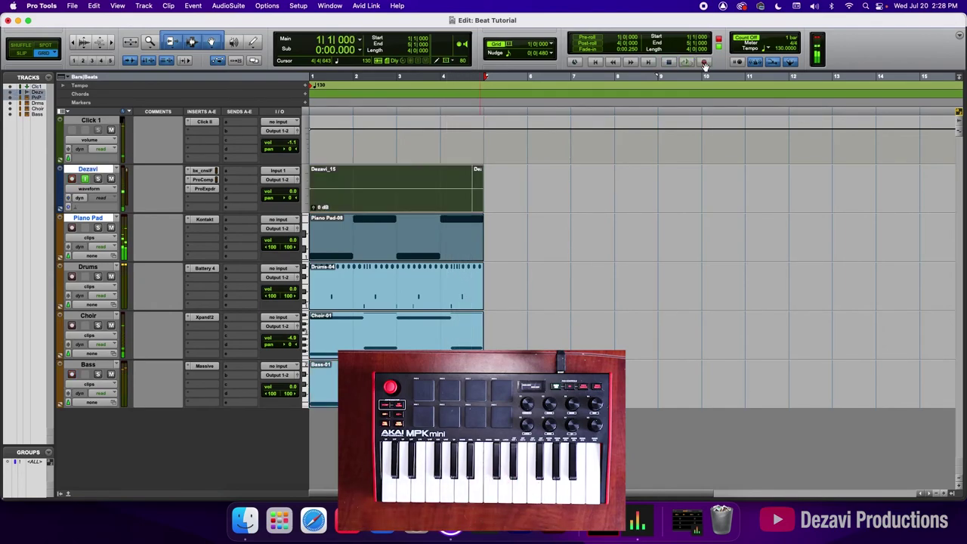
{"action": "key", "text": "super+z"}
{"action": "key", "text": "super+z"}
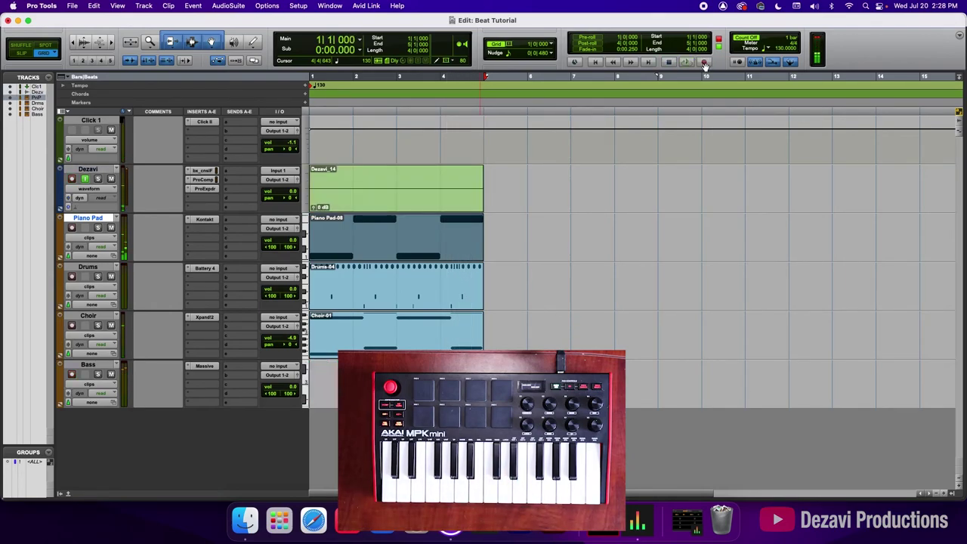
{"action": "key", "text": "space"}
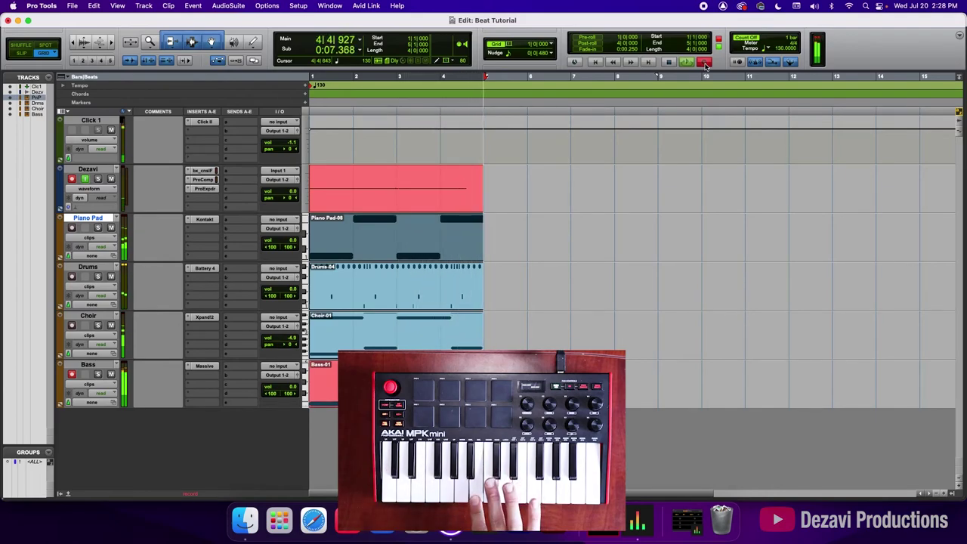
{"action": "key", "text": "space"}
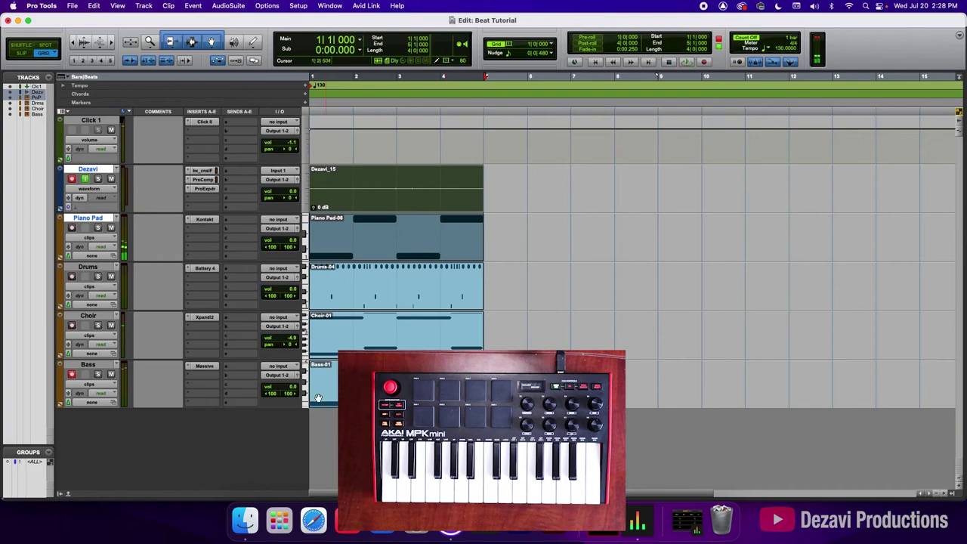
Step: Open the Bass-01 notes and quantize them to a 1/8-note grid
{"action": "double_click", "coordinate": [406, 397]}
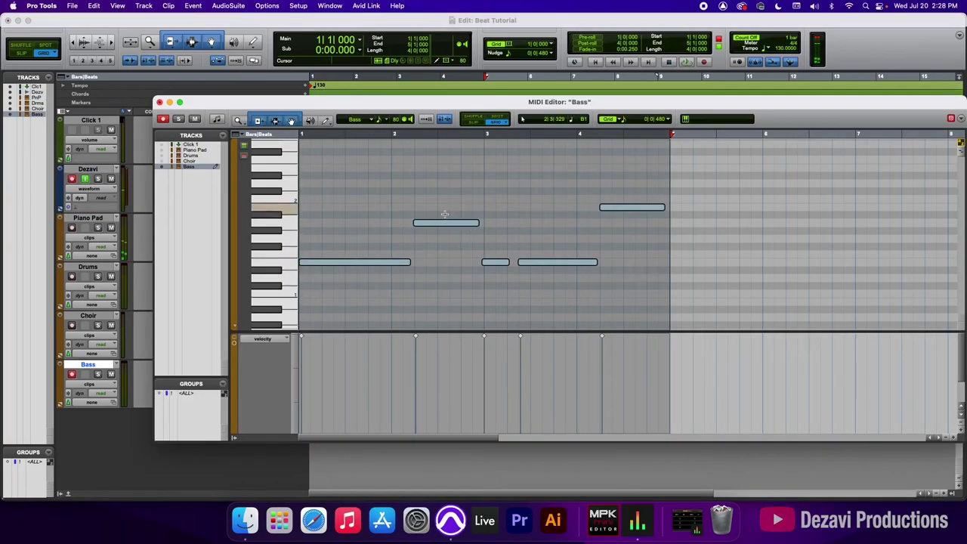
{"action": "key", "text": "Return"}
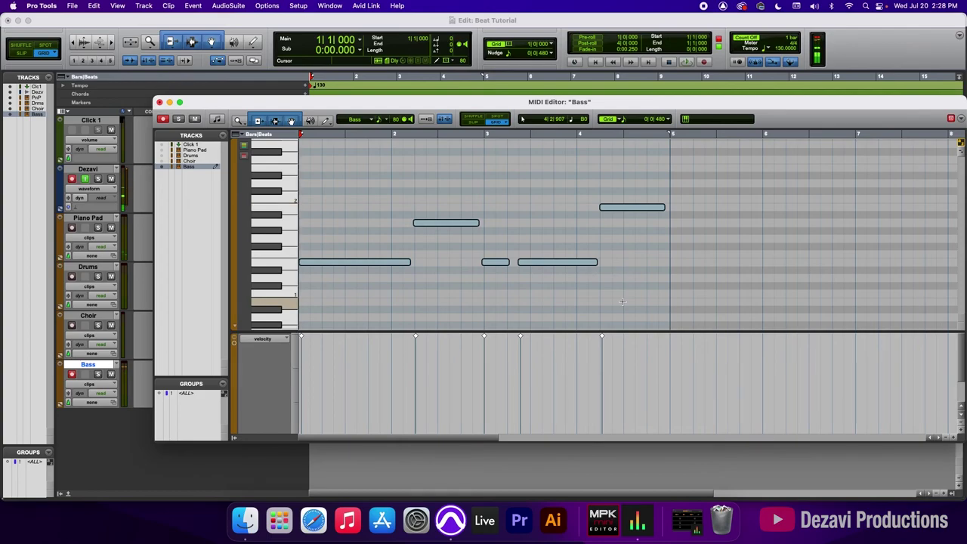
{"action": "key", "text": "alt+0"}
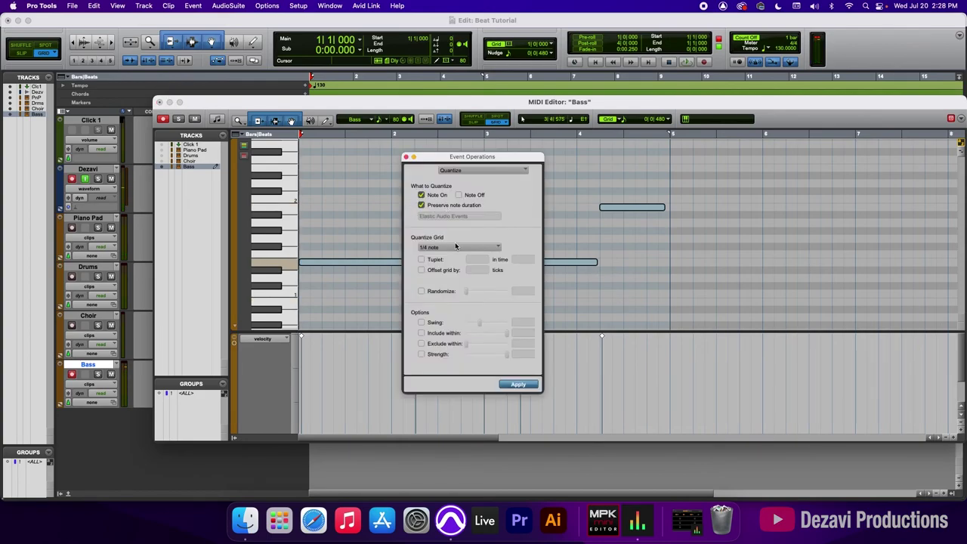
{"action": "left_click", "coordinate": [456, 249]}
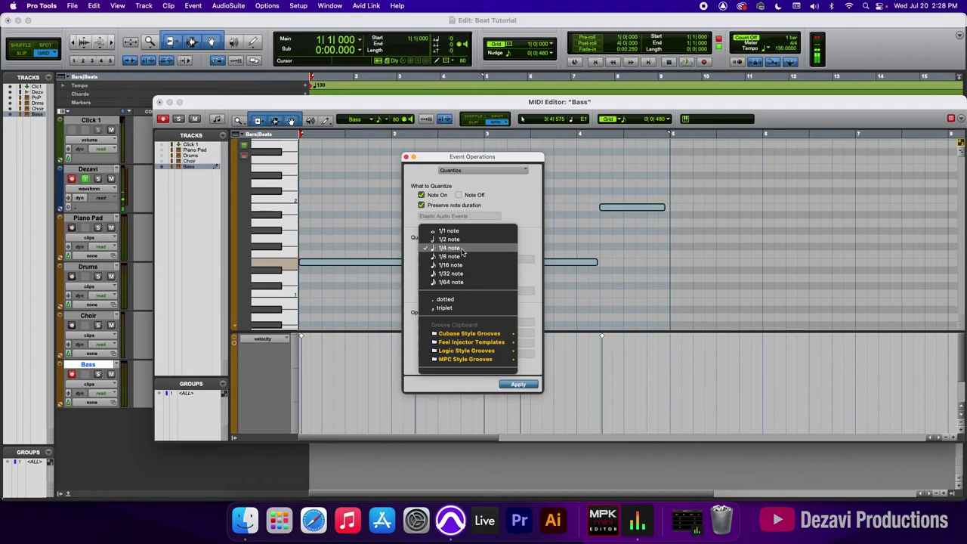
{"action": "left_click", "coordinate": [462, 257]}
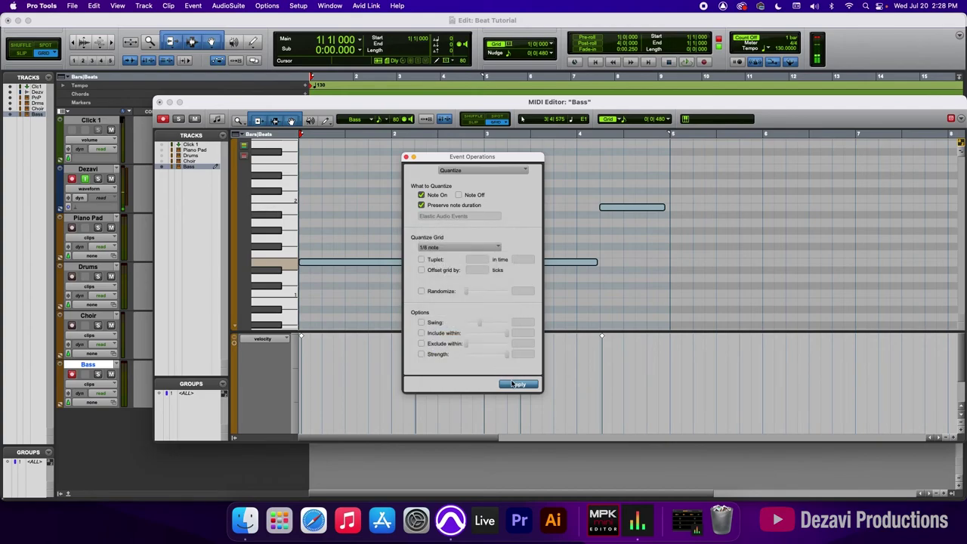
{"action": "left_click", "coordinate": [405, 158]}
{"action": "left_click", "coordinate": [403, 234]}
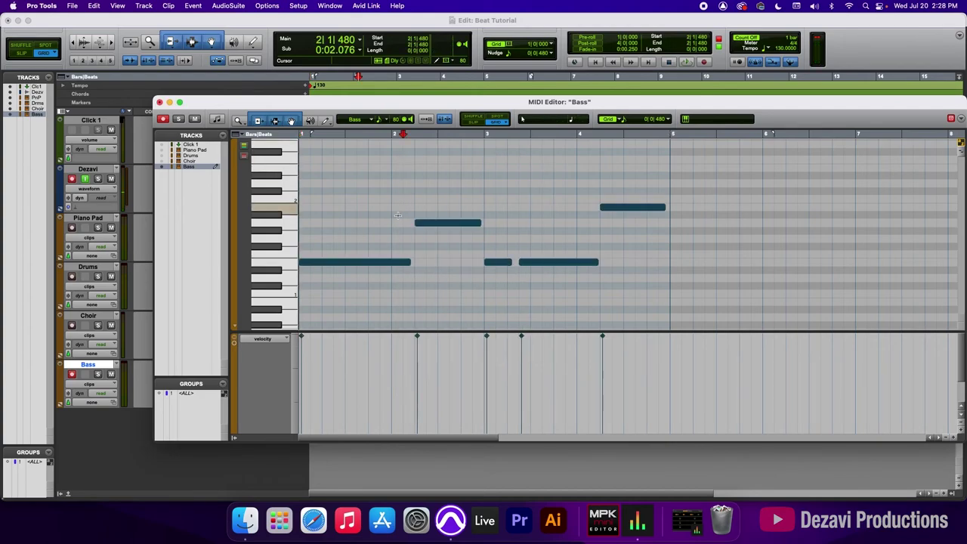
Step: Check the timing of several bass notes across bars 1–4, then close the editor
{"action": "left_click", "coordinate": [508, 263]}
{"action": "left_click", "coordinate": [408, 262]}
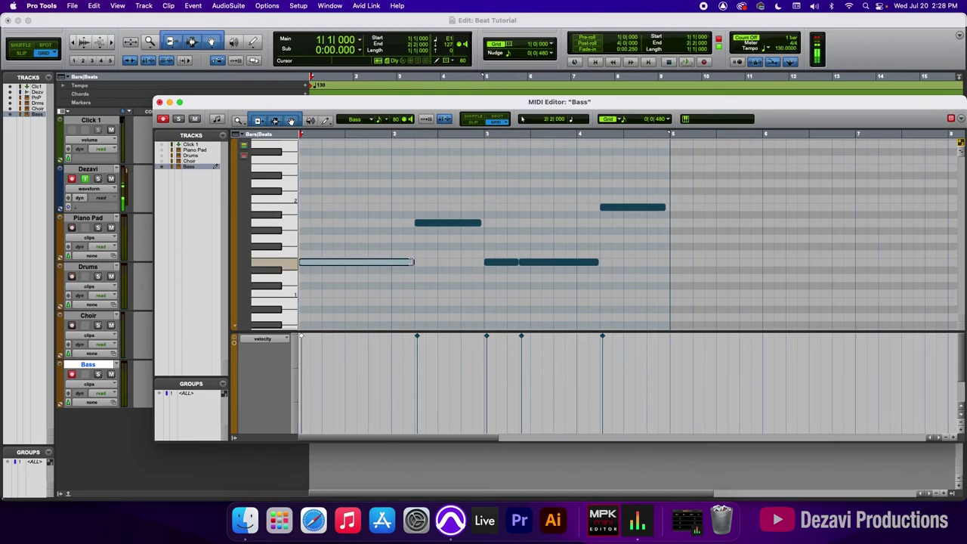
{"action": "left_click", "coordinate": [593, 262]}
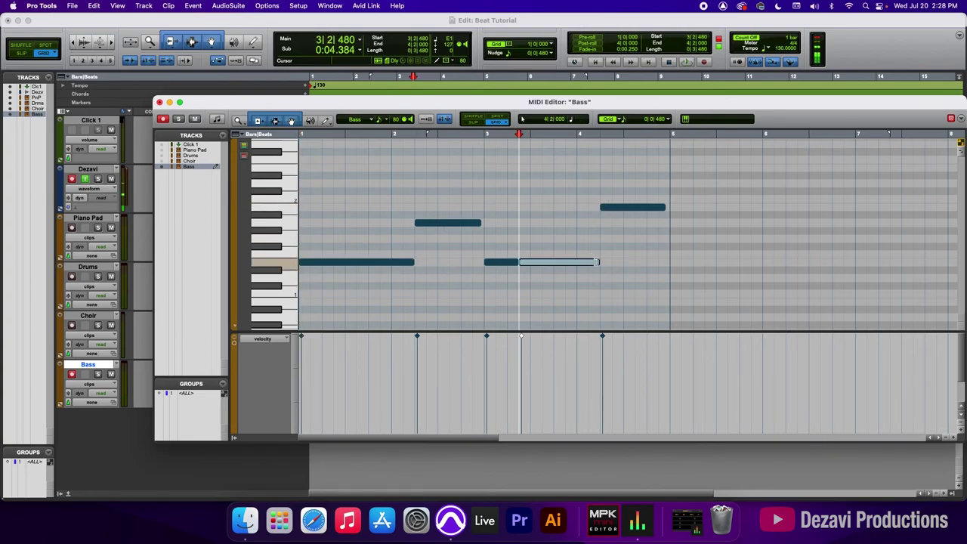
{"action": "left_click", "coordinate": [664, 207]}
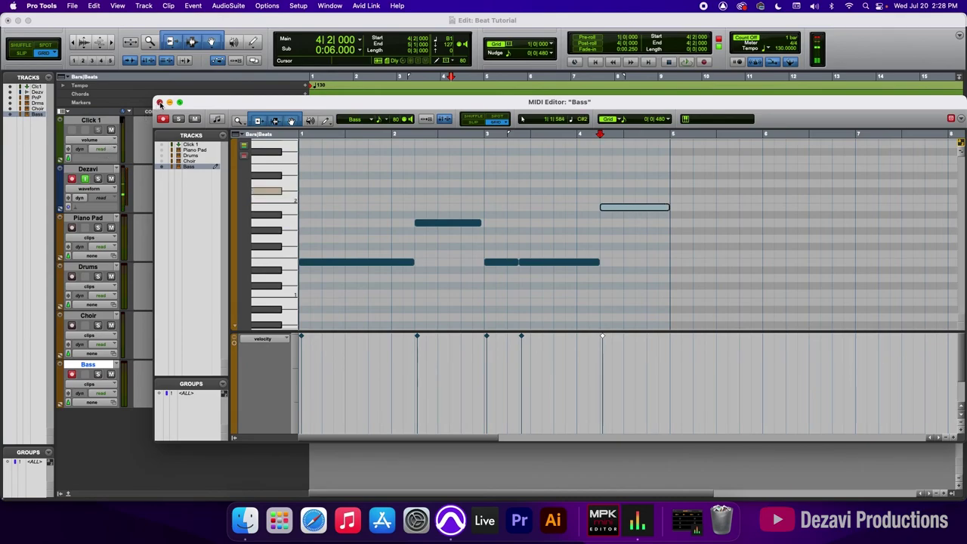
{"action": "left_click", "coordinate": [159, 102]}
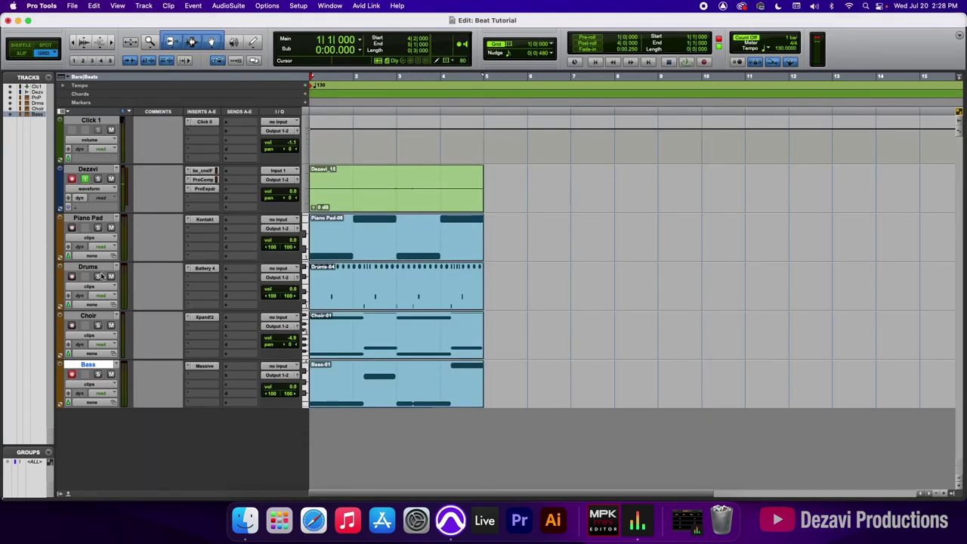
Step: Select the Choir clip and play the beat, then stop and replay it from the start
{"action": "left_click", "coordinate": [380, 355]}
{"action": "key", "text": "space"}
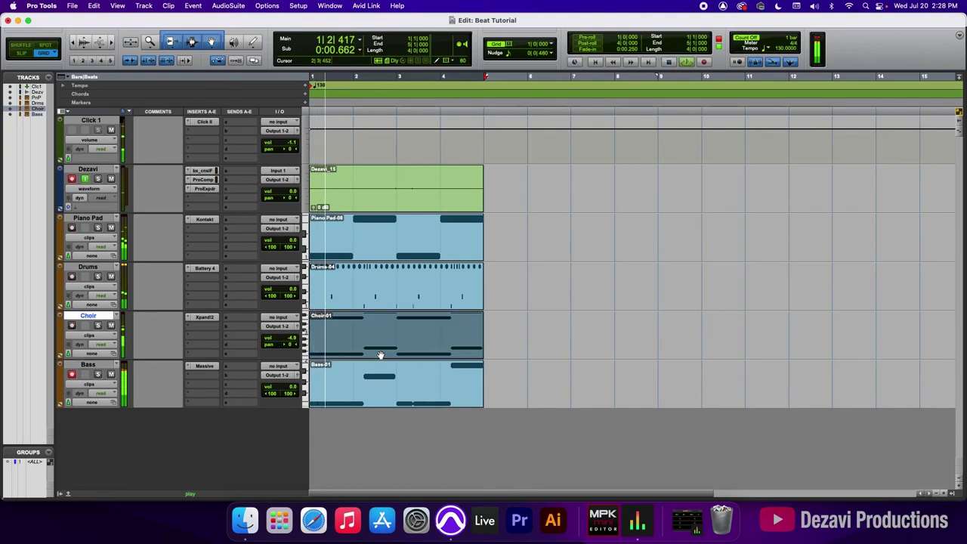
{"action": "key", "text": "space"}
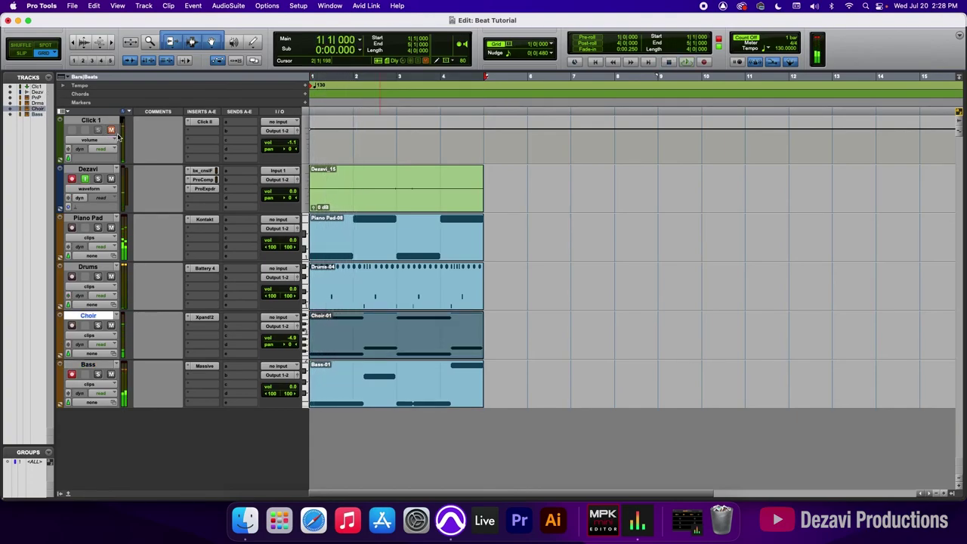
{"action": "key", "text": "space"}
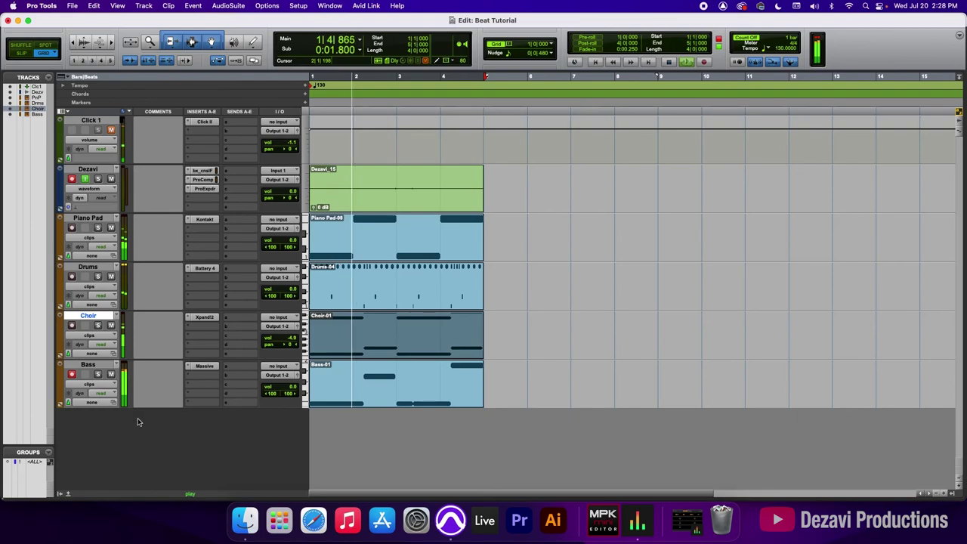